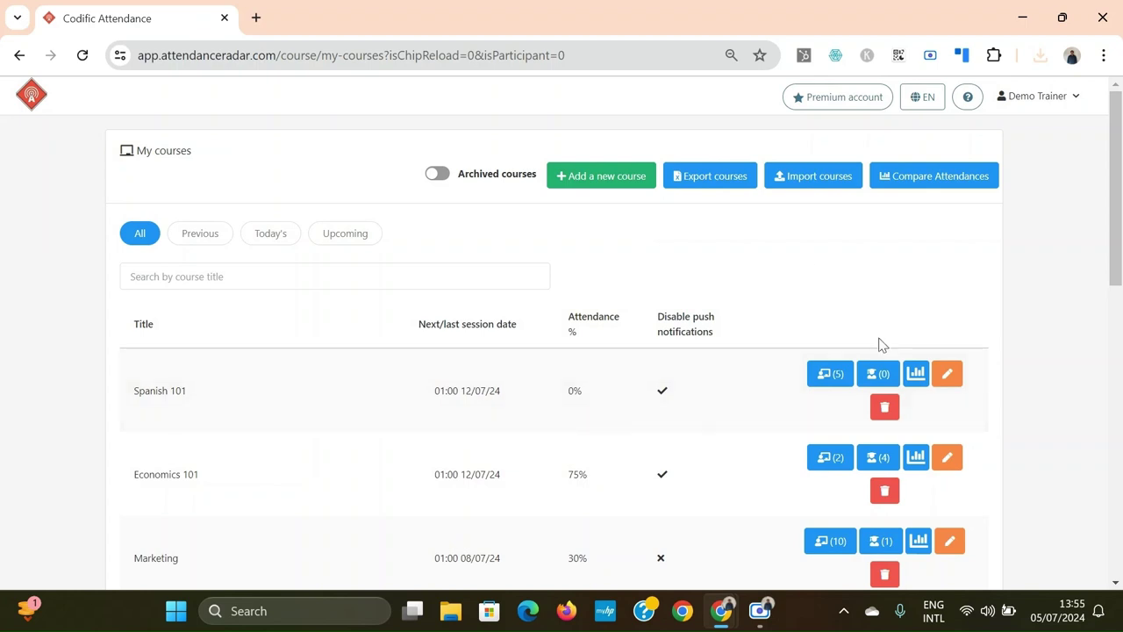
- Export the Spanish 101 course's session attendances to Excel, view the downloaded workbook, and return to the course list
left_click(837, 378)
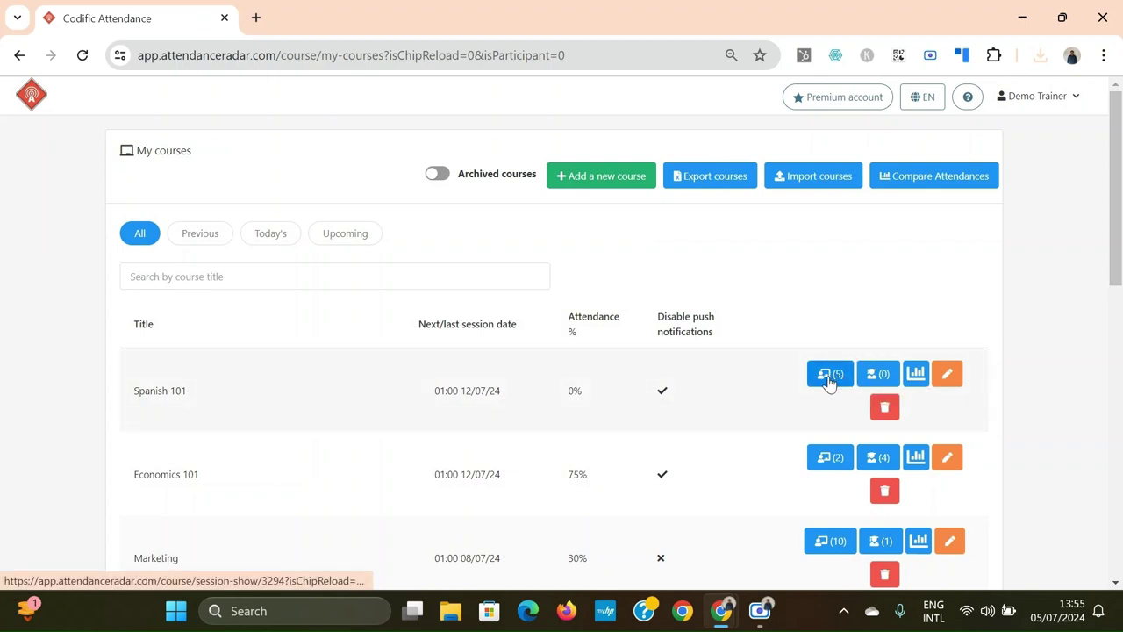
left_click(851, 376)
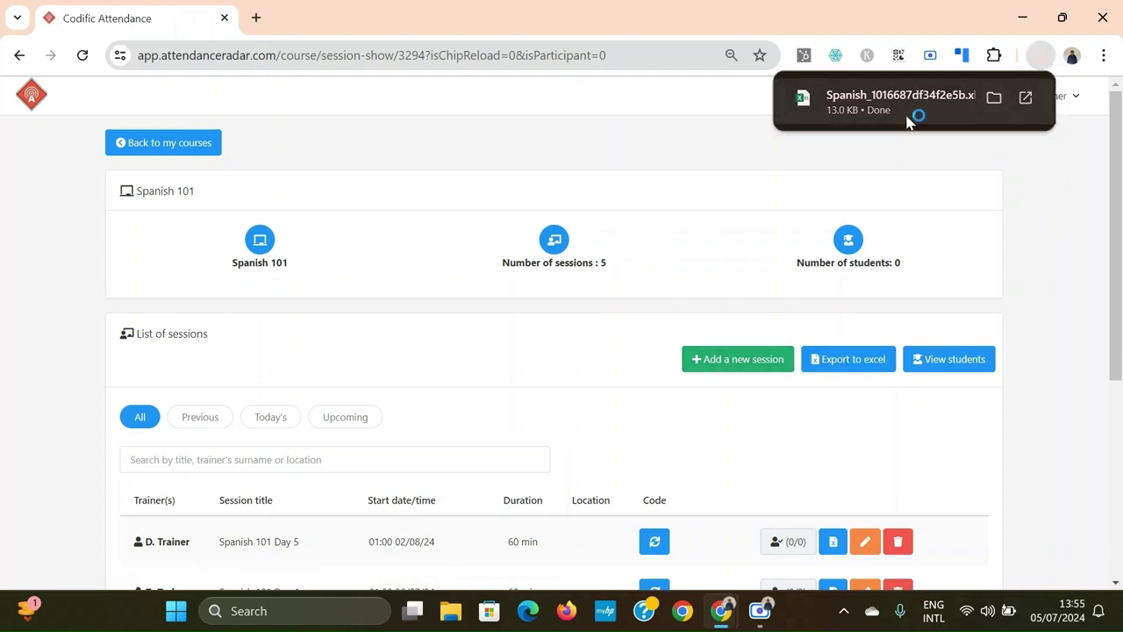
left_click(910, 115)
left_click(215, 146)
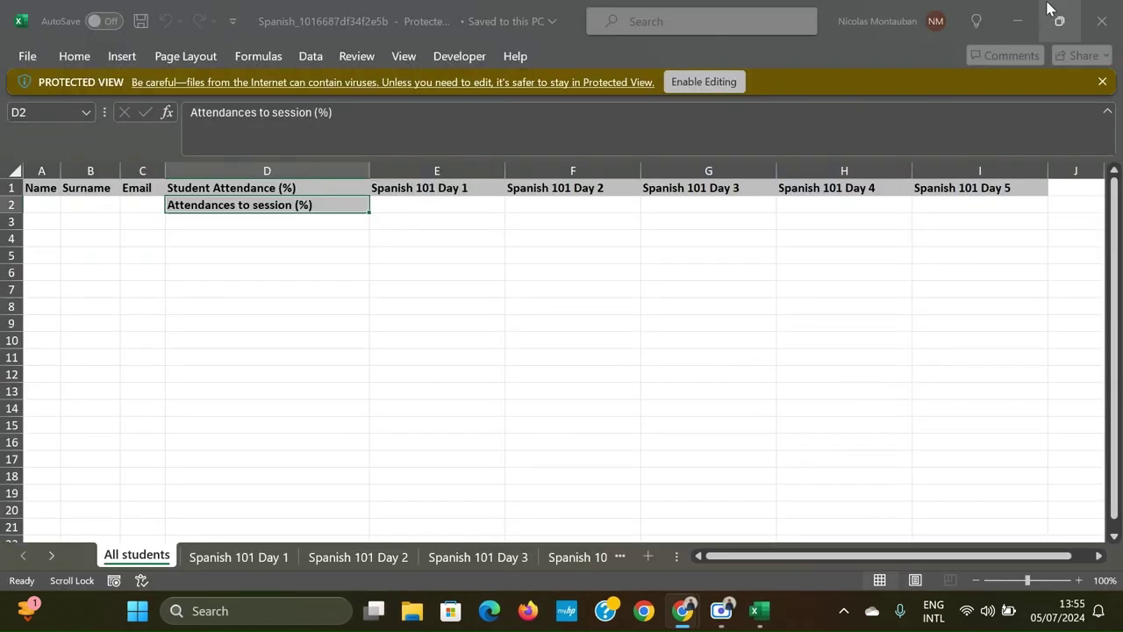
left_click(1102, 20)
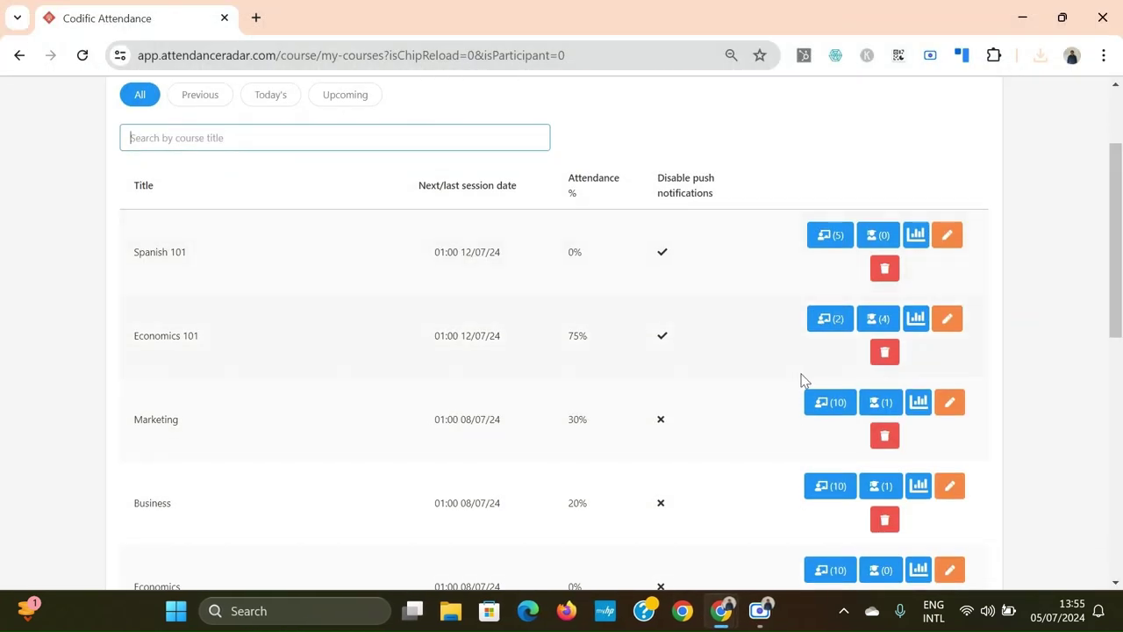
- Export the Marketing course's session attendances to Excel and open the downloaded workbook for editing
left_click(835, 409)
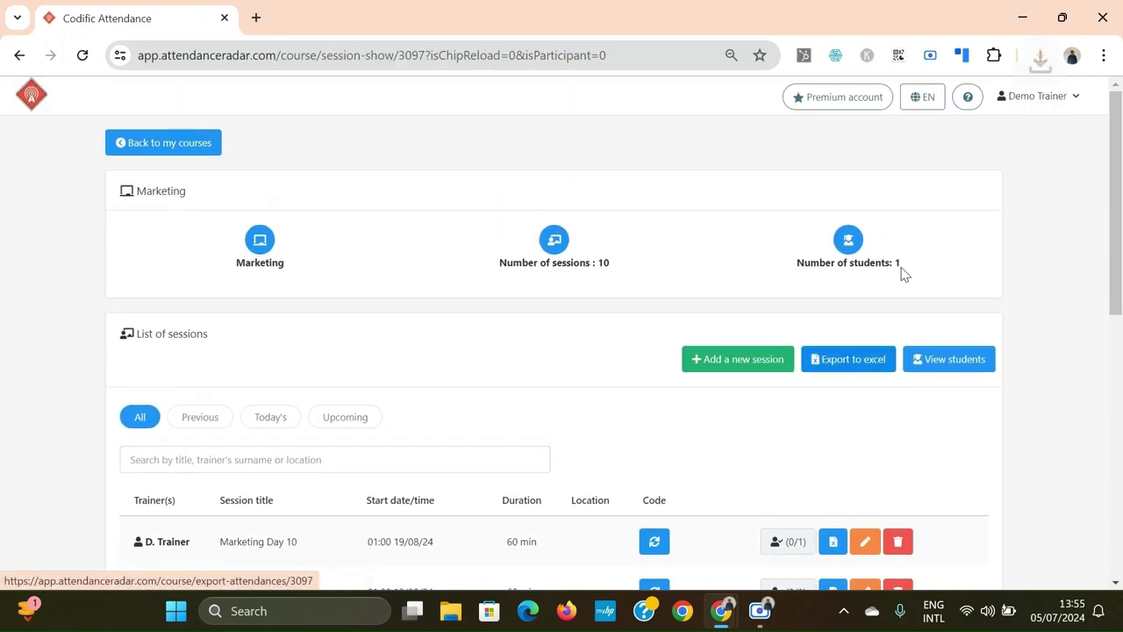
left_click(1071, 55)
left_click(1040, 58)
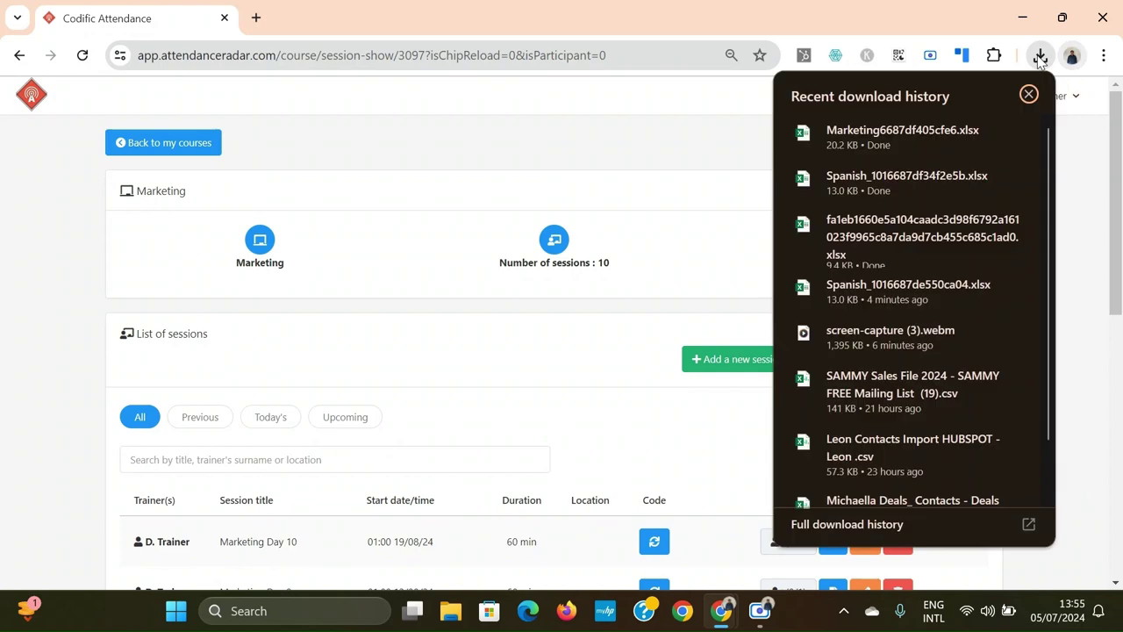
left_click(912, 125)
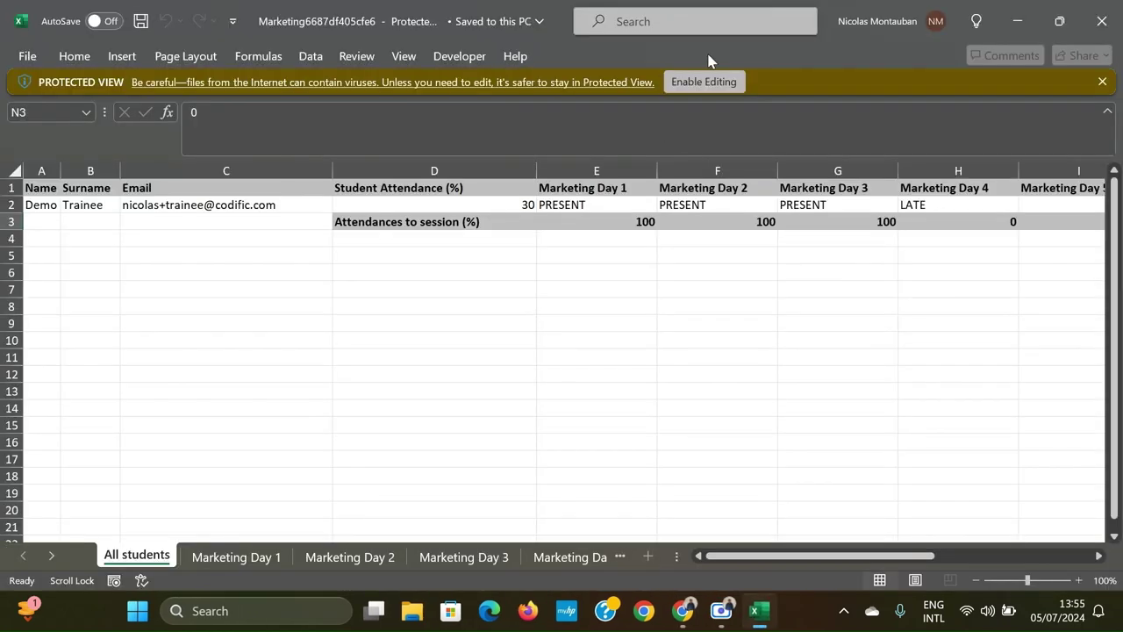
left_click(704, 77)
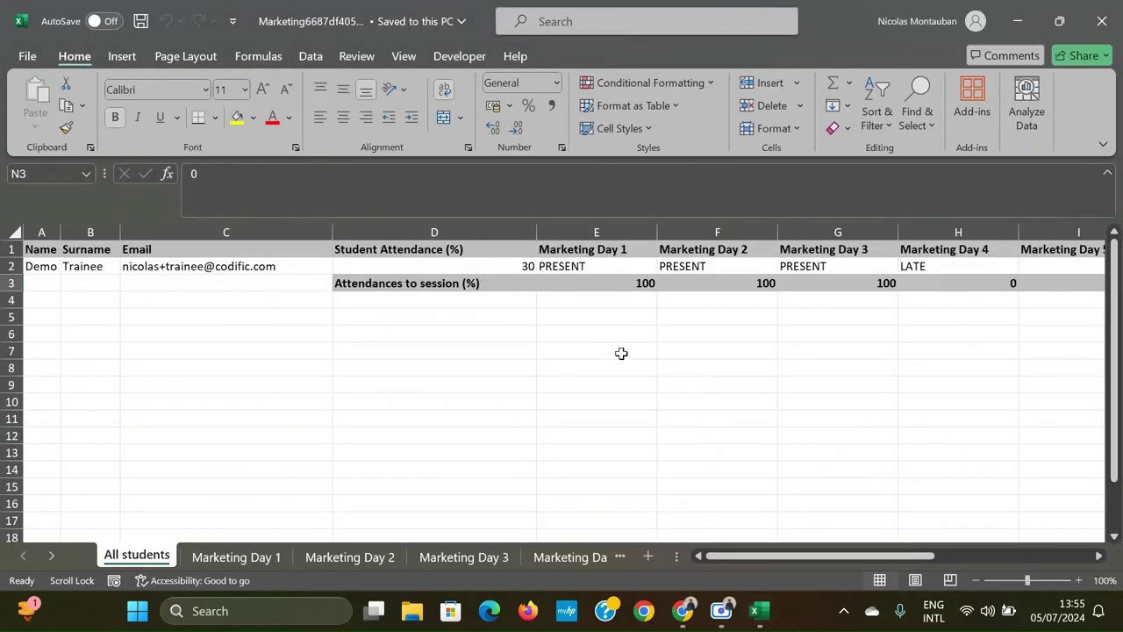
- Examine the trainee's details and attendance status for each Marketing session on the All students sheet
left_click(89, 286)
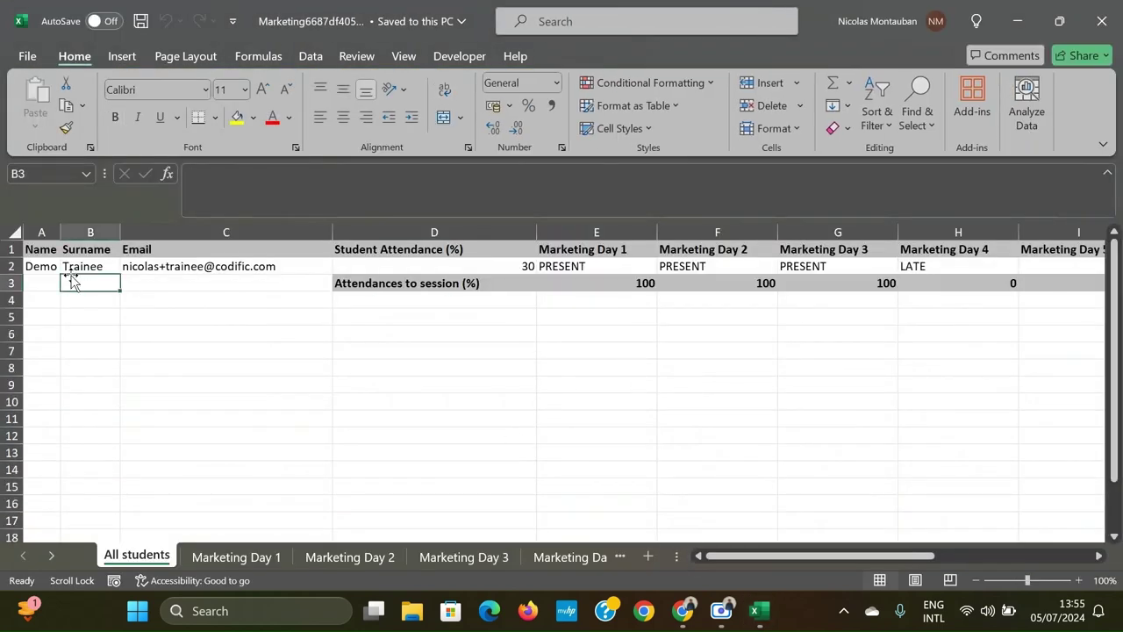
left_click(56, 263)
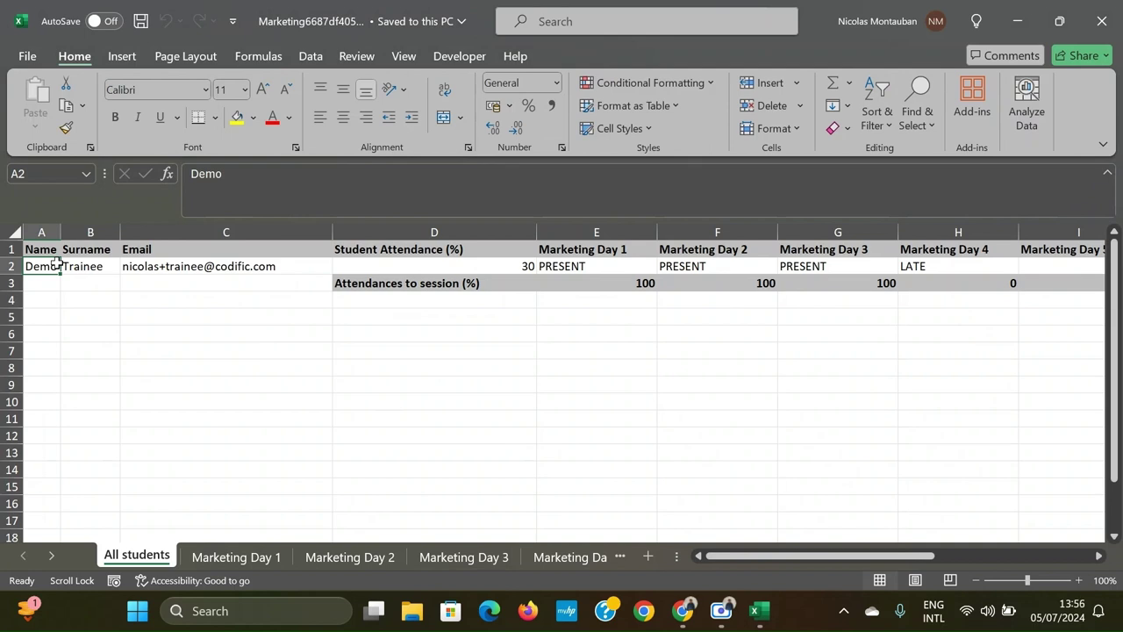
scroll(351, 326, "right", 3)
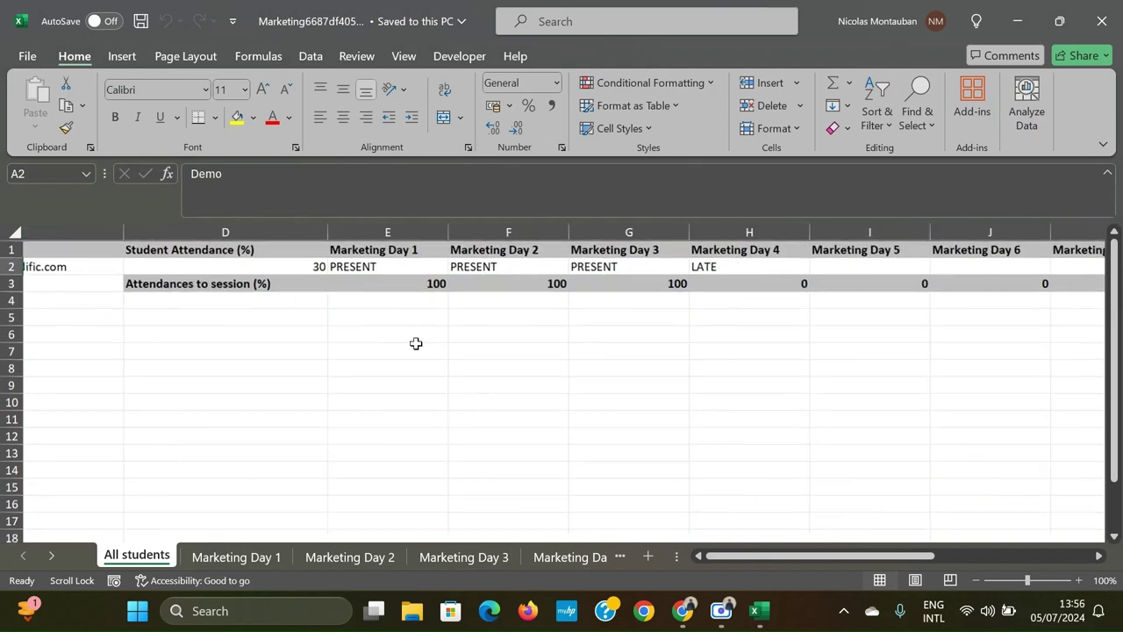
scroll(426, 324, "left", 2)
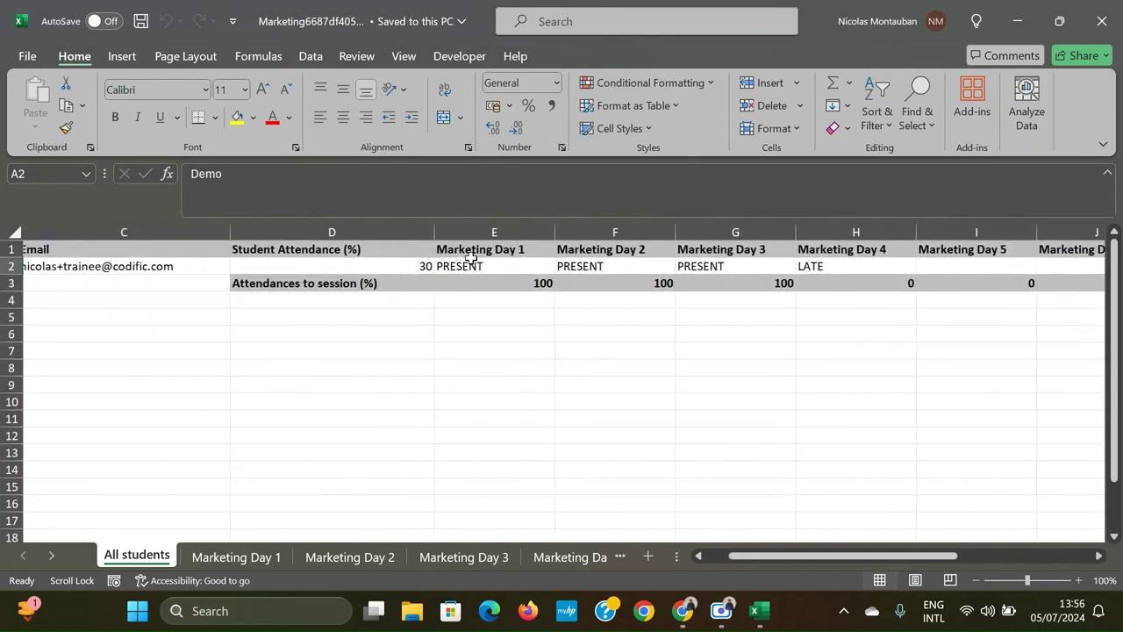
left_click_drag(471, 261, 609, 269)
left_click(719, 299)
scroll(719, 299, "right", 2)
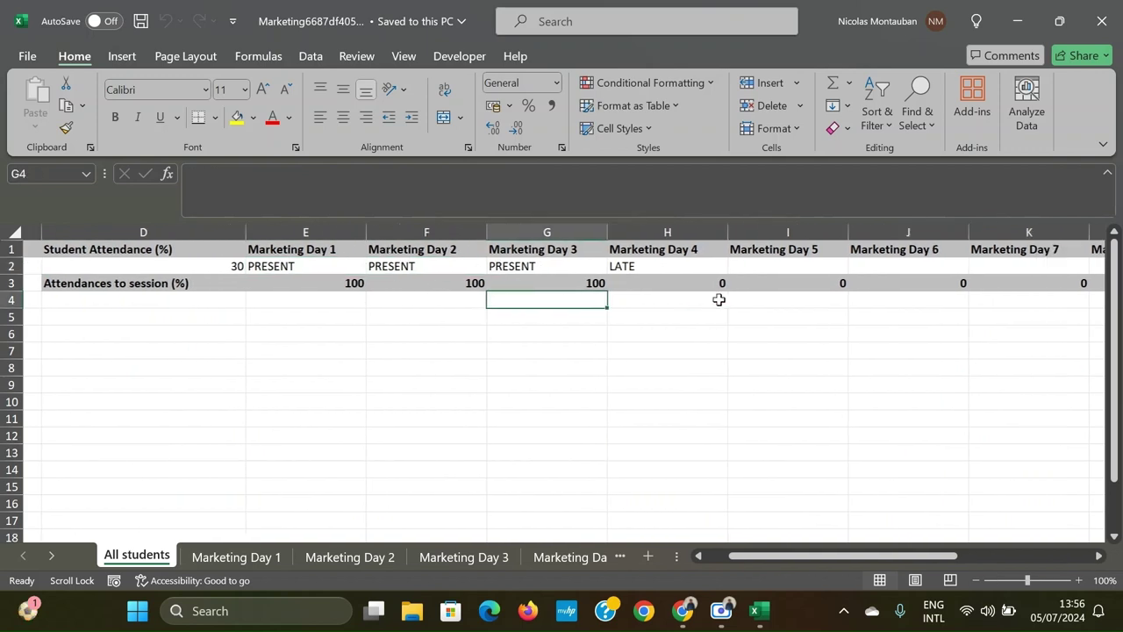
left_click(650, 251)
scroll(745, 274, "right", 1)
left_click(743, 269)
scroll(762, 381, "left", 3)
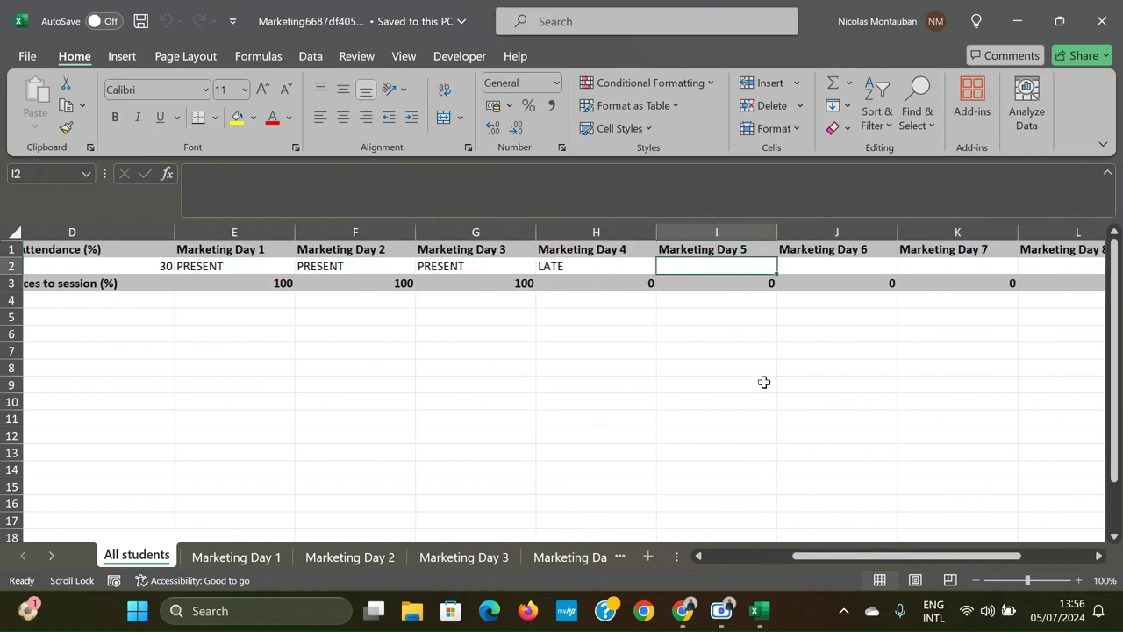
- Review the attendance percentages per session and per student on the All students sheet
left_click(552, 295)
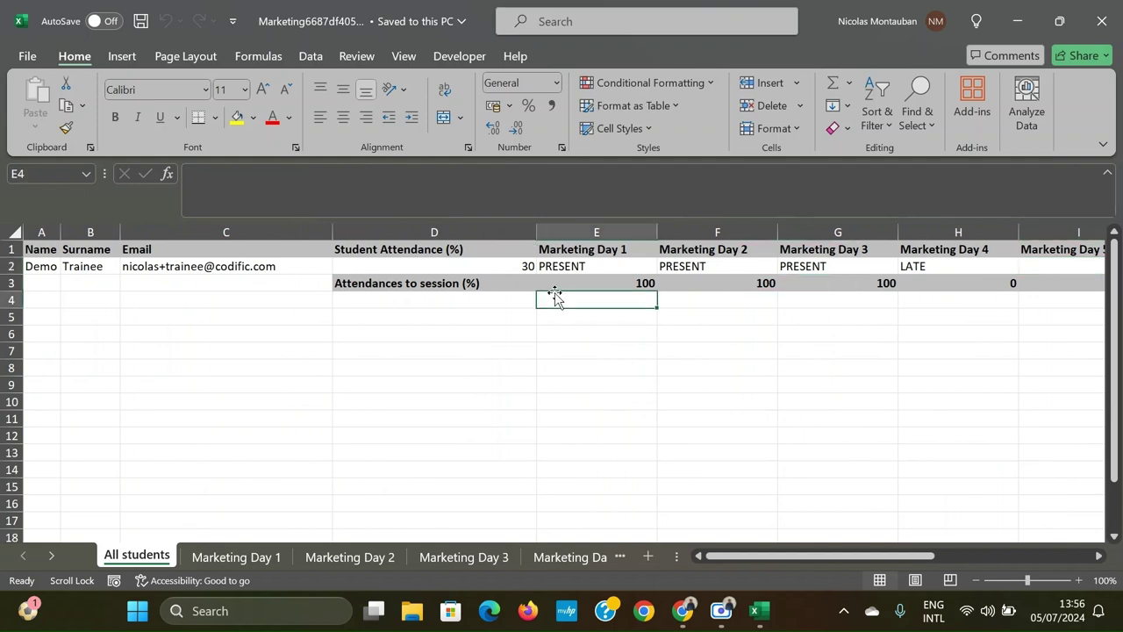
left_click(582, 280)
scroll(596, 317, "right", 3)
scroll(339, 263, "left", 1)
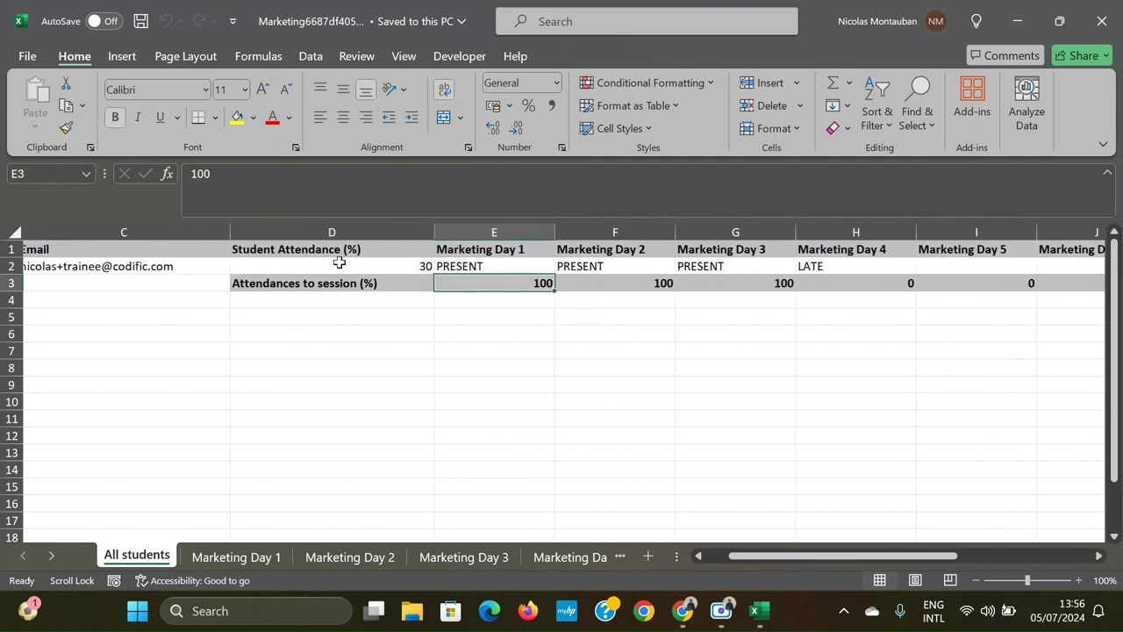
left_click(338, 263)
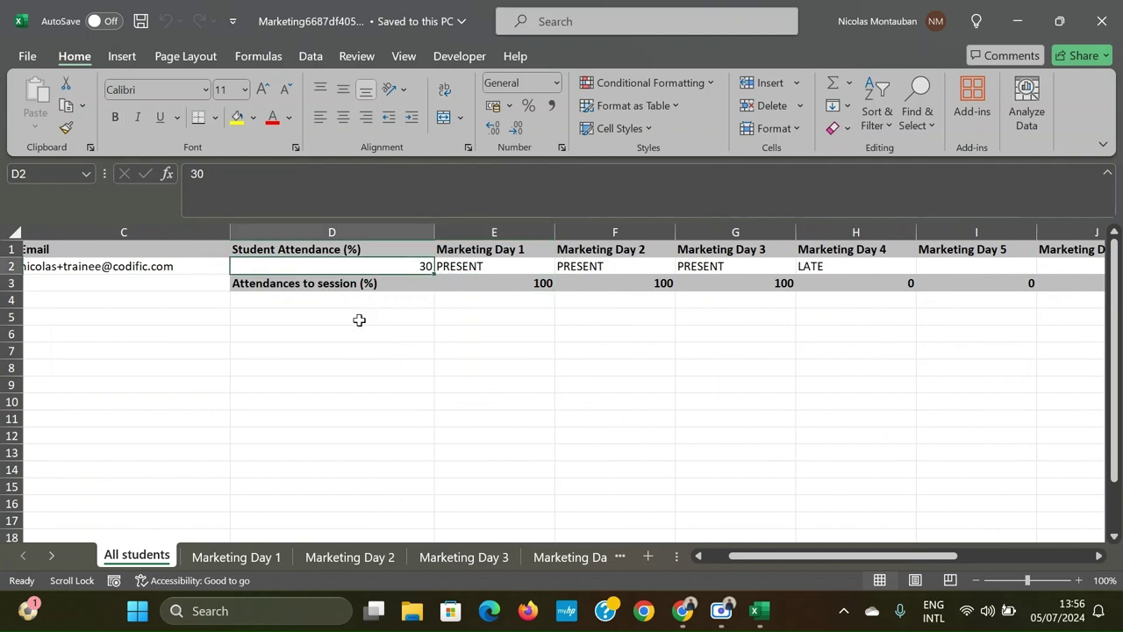
- Examine the Marketing Day 1 sheet's institute number, attended-at, present, legitimate absence, late and comment columns, and return to the All students sheet
left_click(233, 558)
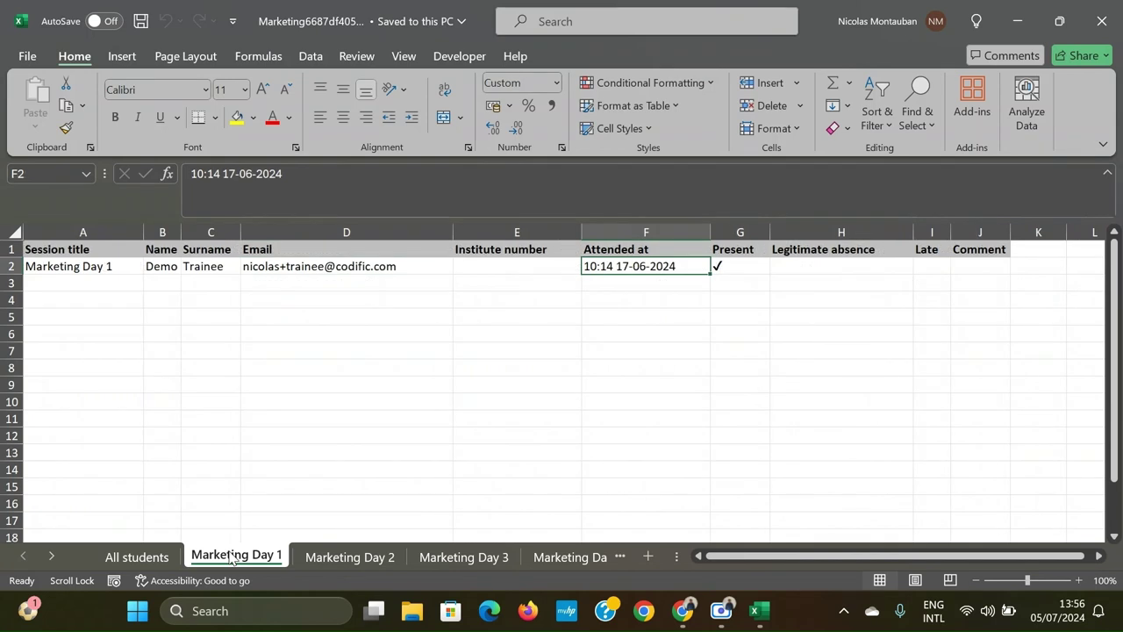
left_click(356, 404)
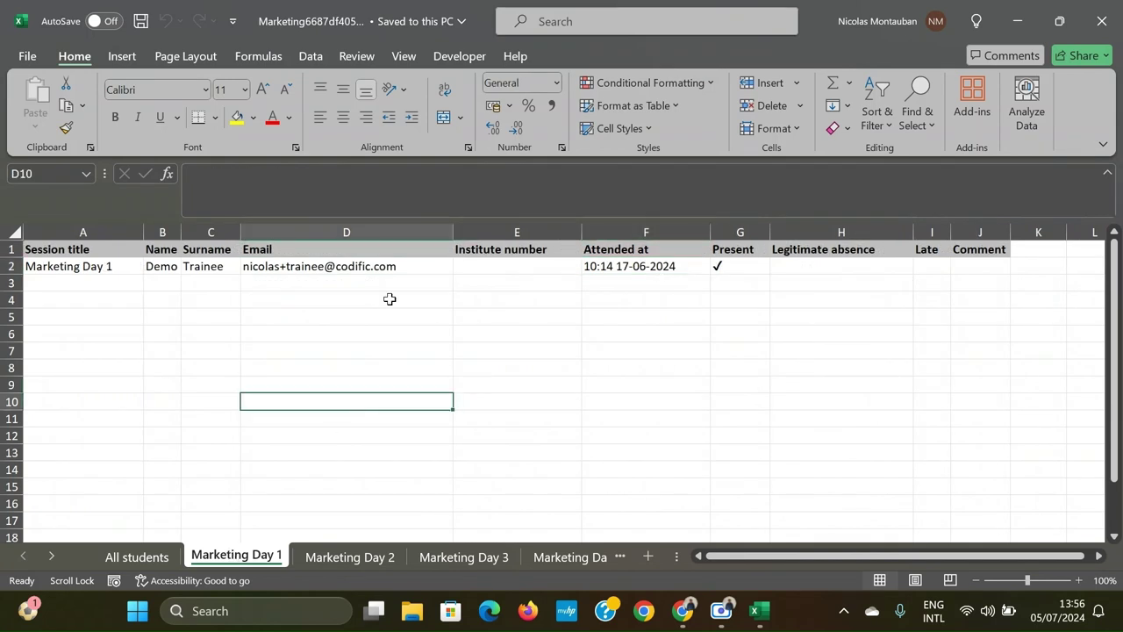
left_click(571, 250)
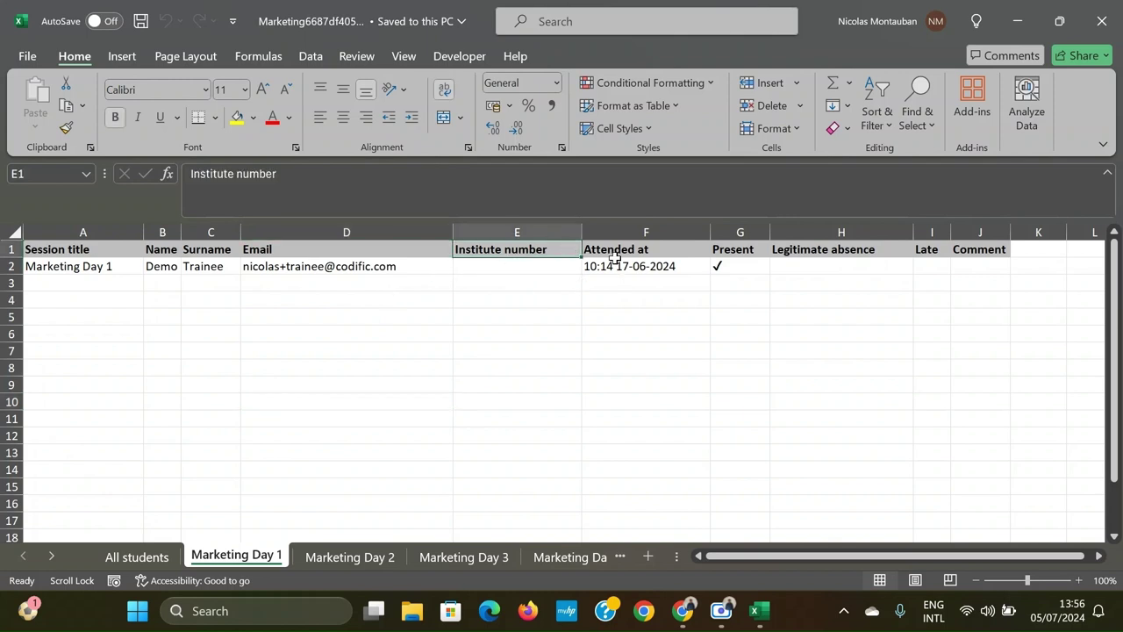
left_click(733, 263)
left_click(587, 270)
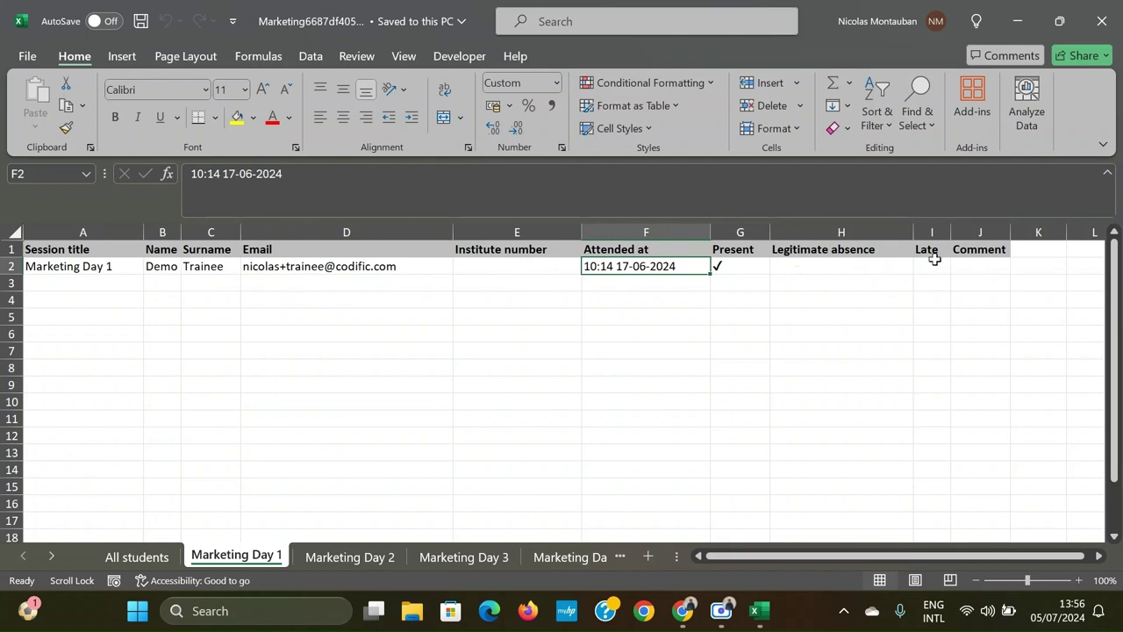
left_click(980, 267)
scroll(586, 542, "right", 2)
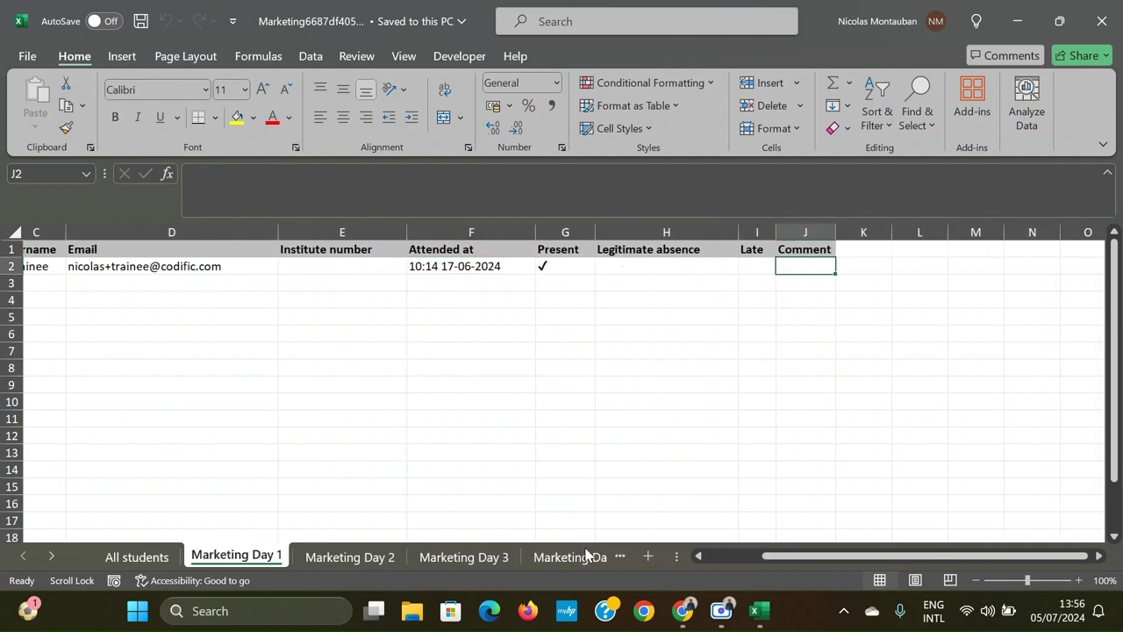
scroll(506, 430, "left", 2)
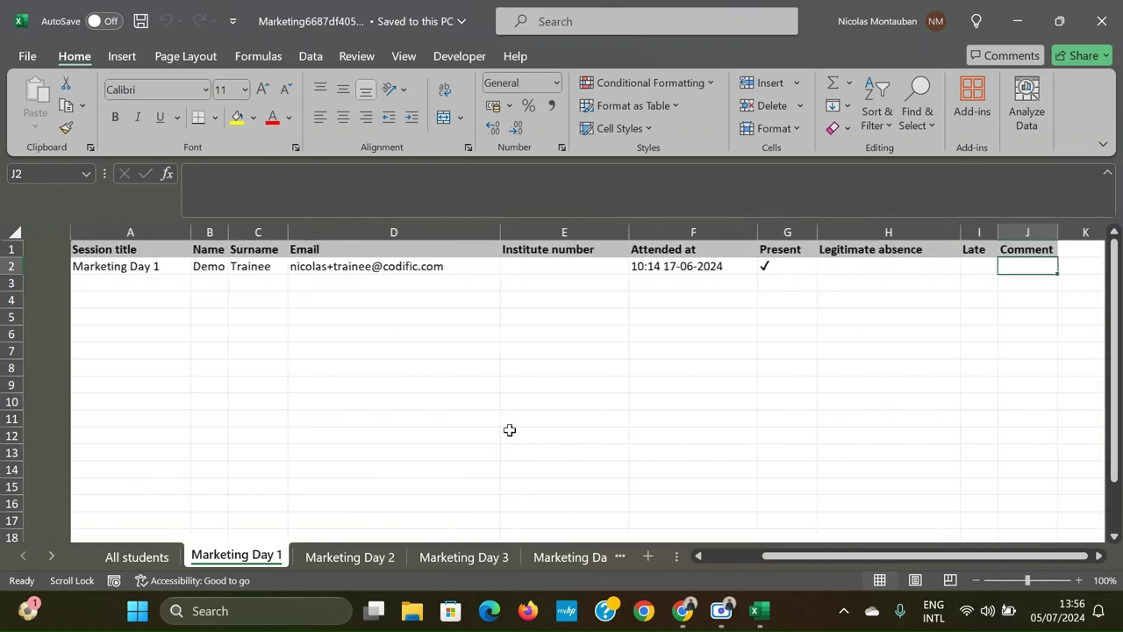
left_click(140, 560)
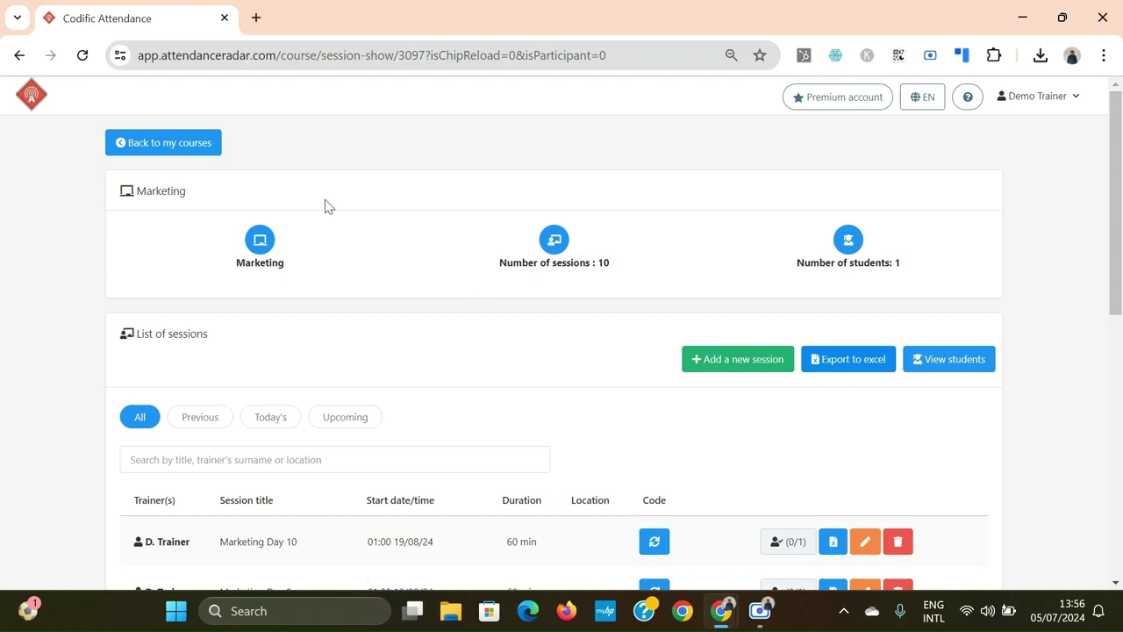
- Go to the Economics 101 course's student list and download the example students import file
left_click(163, 143)
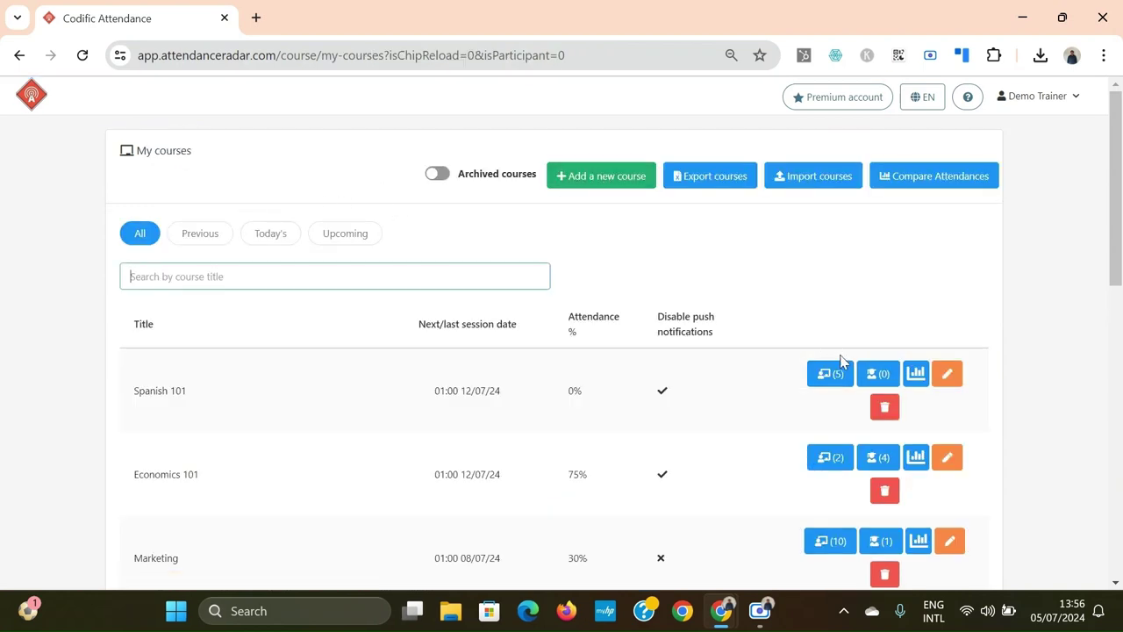
scroll(869, 476, "down", 1)
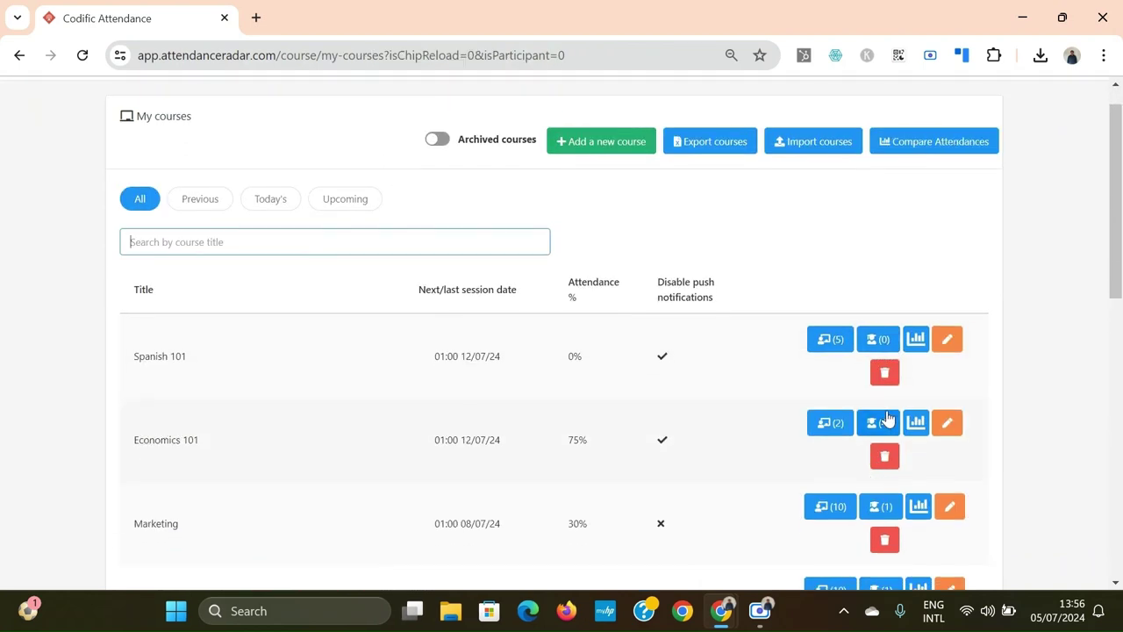
left_click(881, 422)
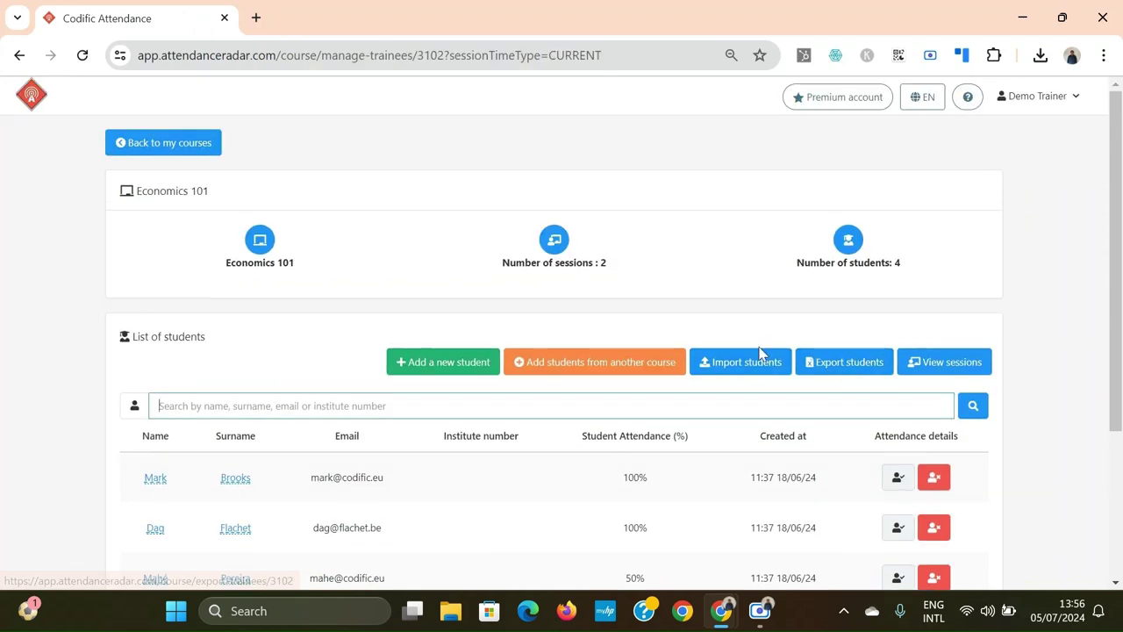
left_click(742, 361)
left_click(293, 241)
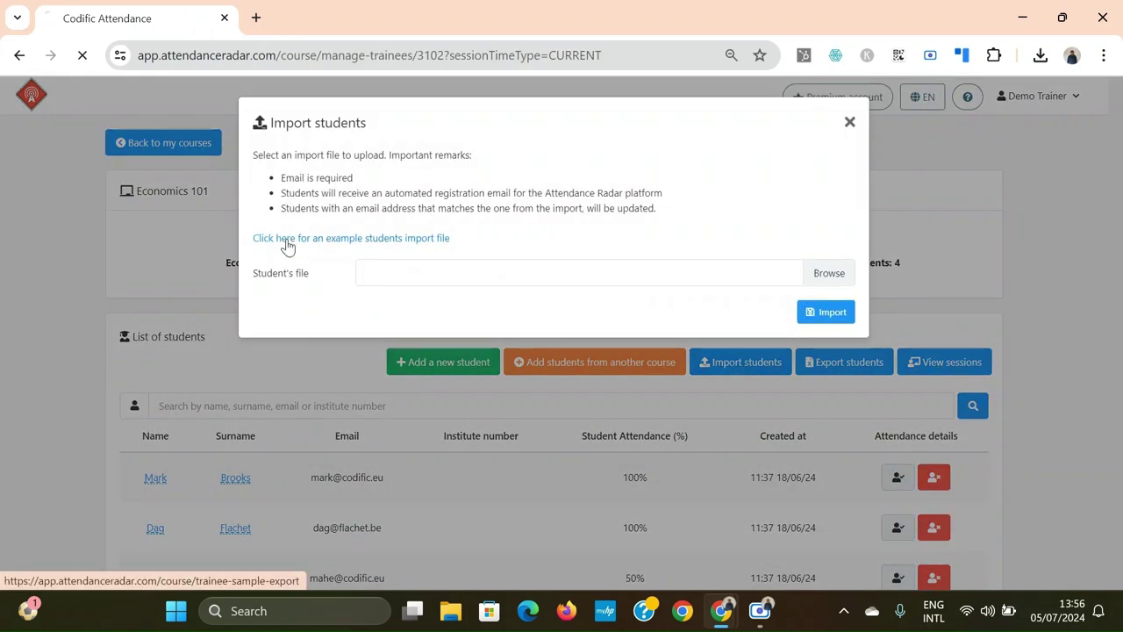
- Check the required and optional columns in the sample import file, and close it and the student import dialog
left_click(912, 105)
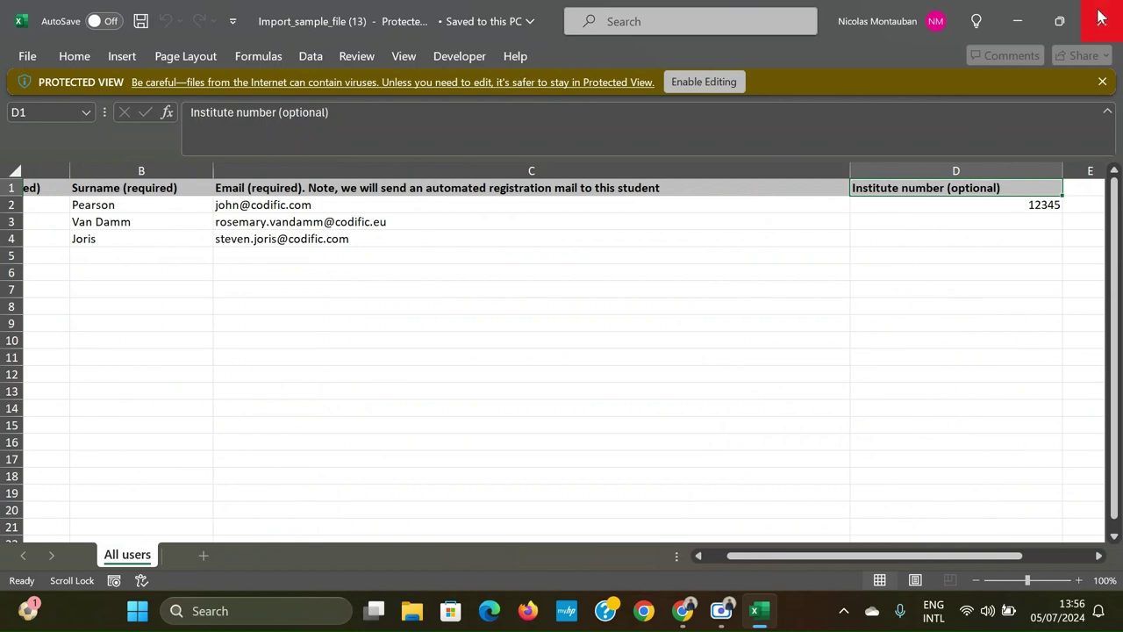
left_click(725, 275)
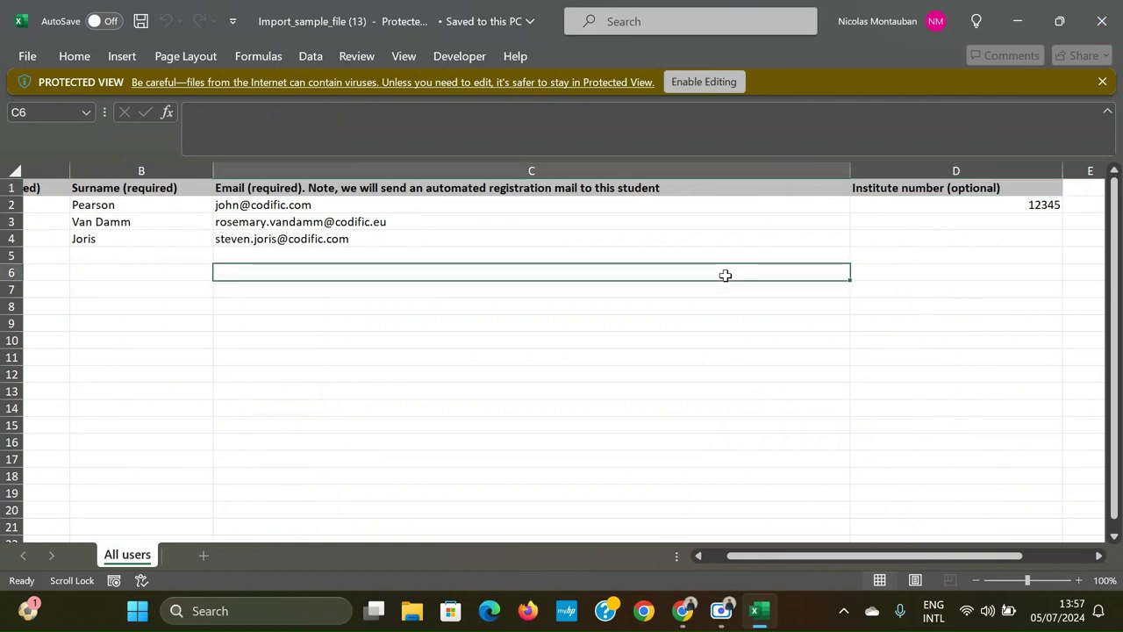
left_click(1103, 21)
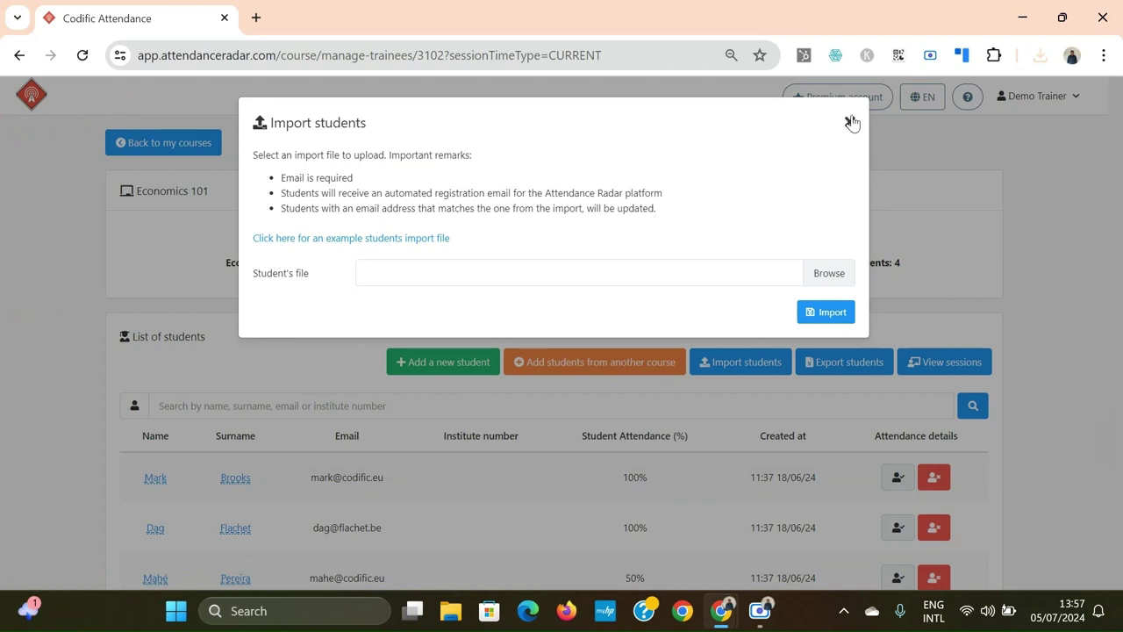
left_click(850, 122)
scroll(722, 381, "down", 1)
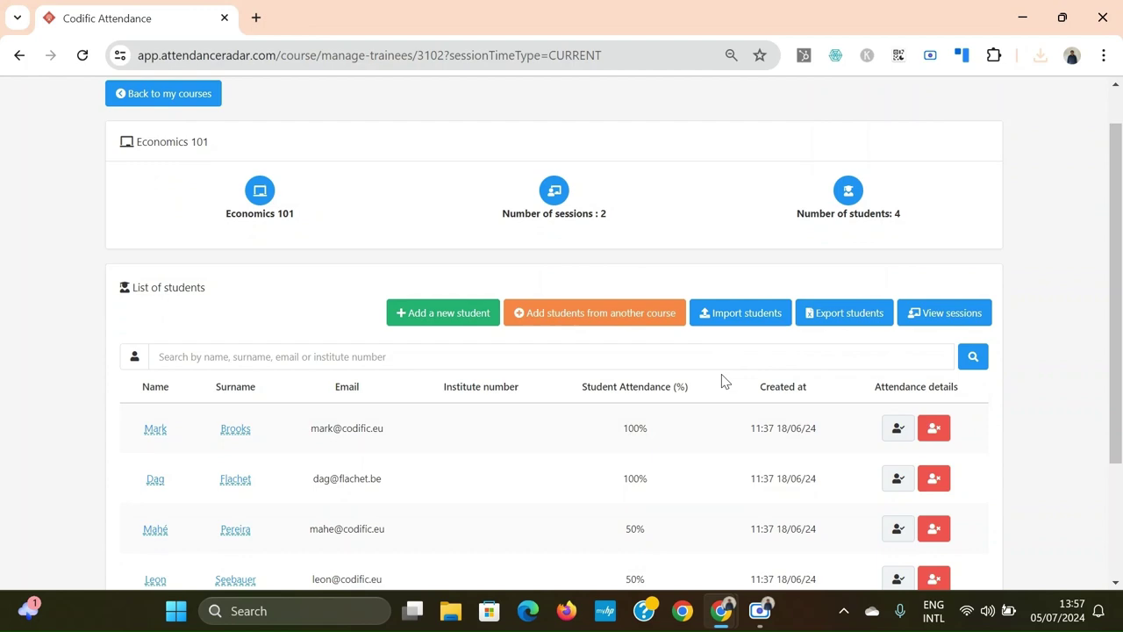
- View the forms for adding a new Economics 101 student and adding students from another course, closing each without saving
left_click(439, 320)
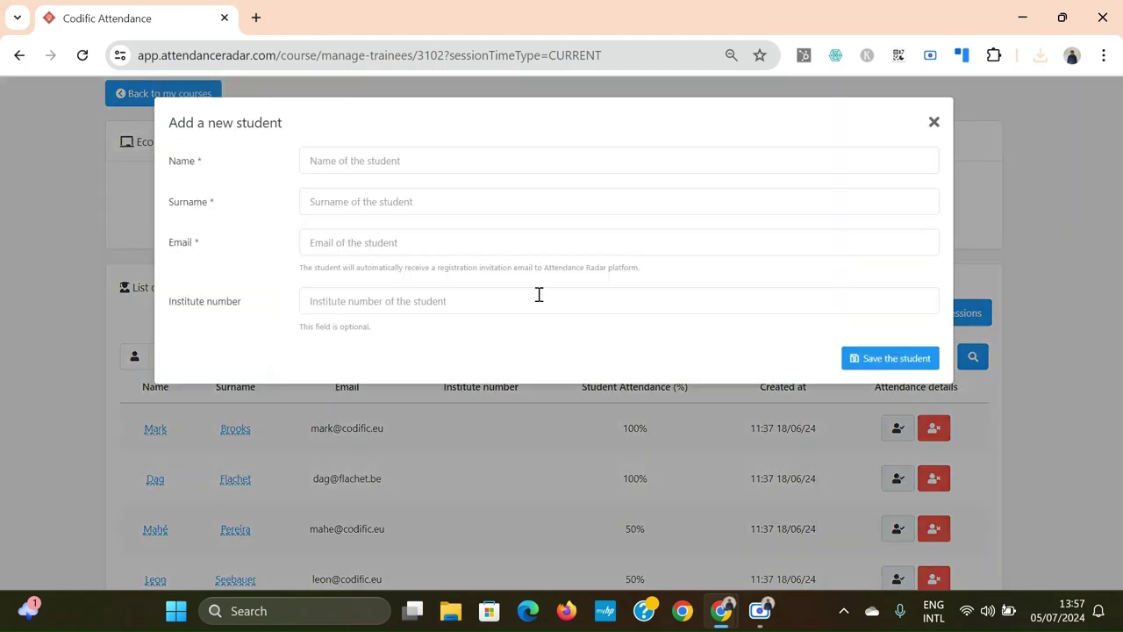
key("Escape")
left_click(547, 314)
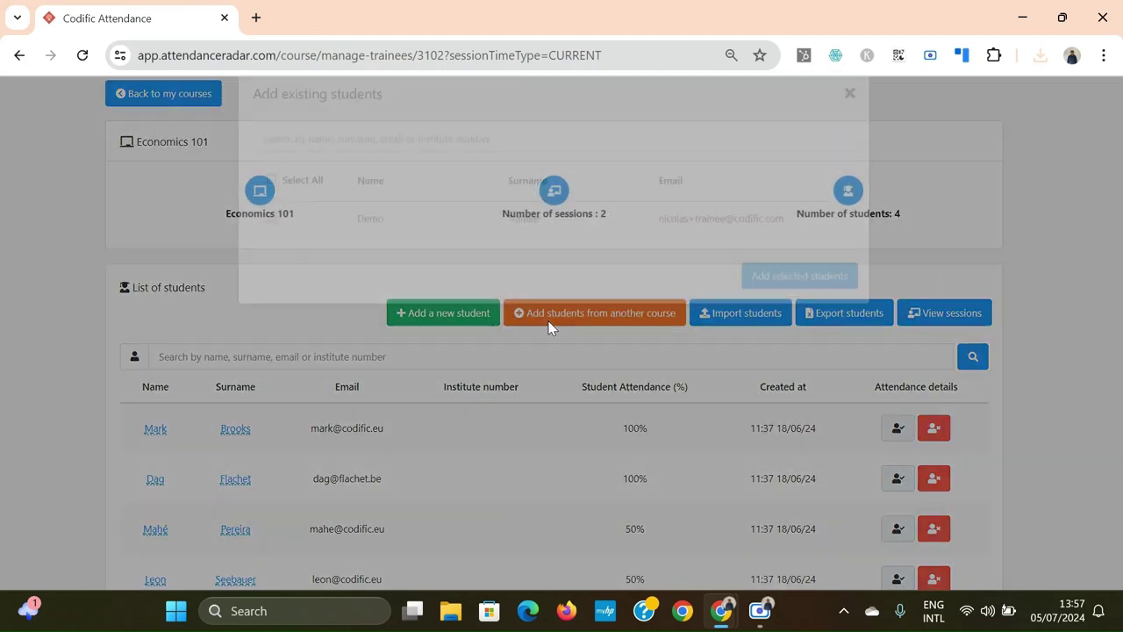
key("Escape")
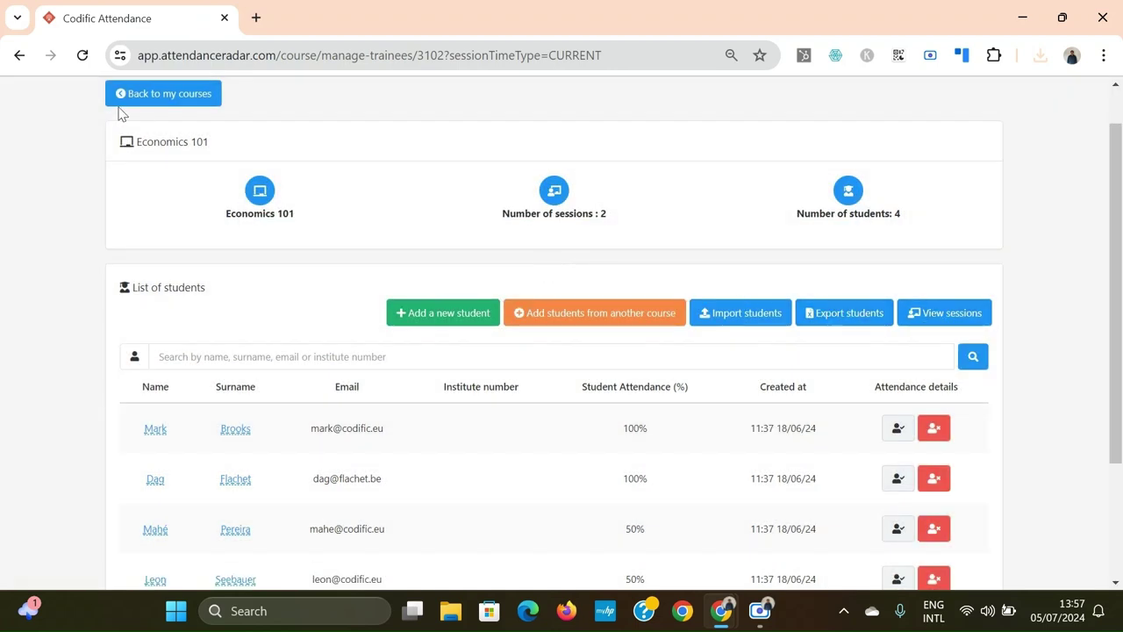
- Return to the course list and view the attendance percentage charts for Spanish 101, Economics 101 and Marketing, closing each
left_click(151, 103)
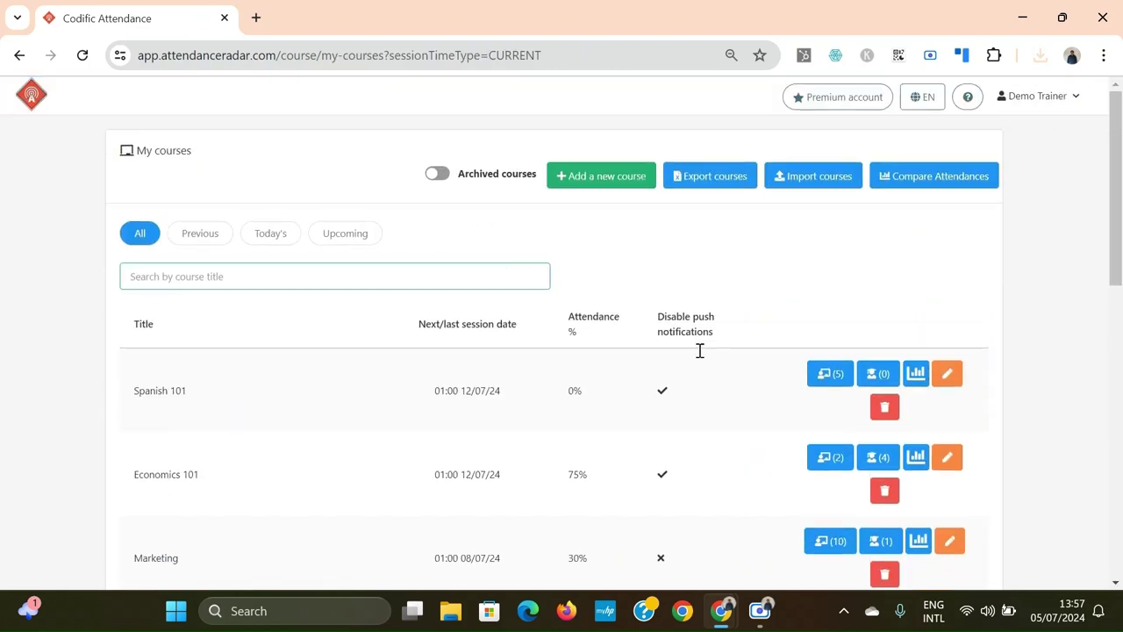
left_click(915, 373)
left_click(843, 115)
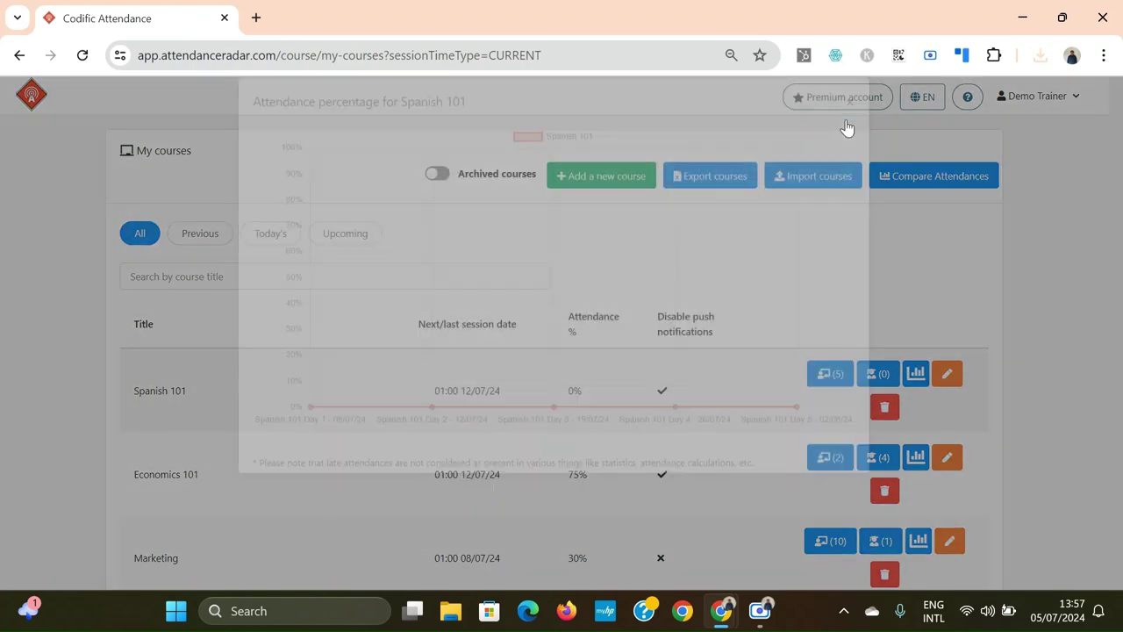
scroll(732, 381, "down", 2)
left_click(916, 273)
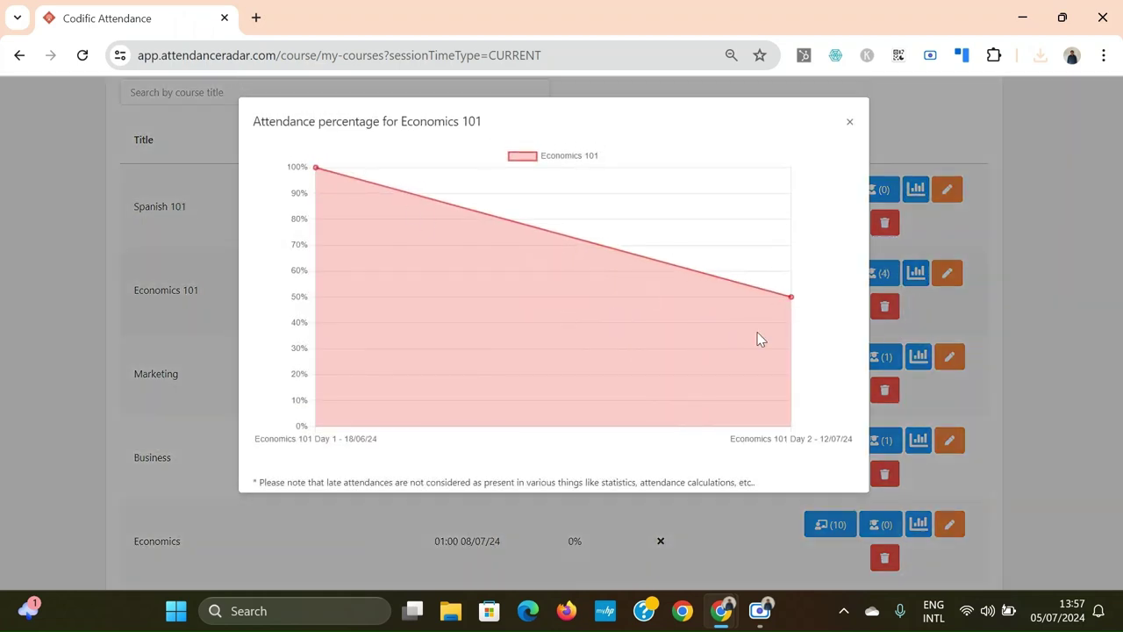
left_click(849, 121)
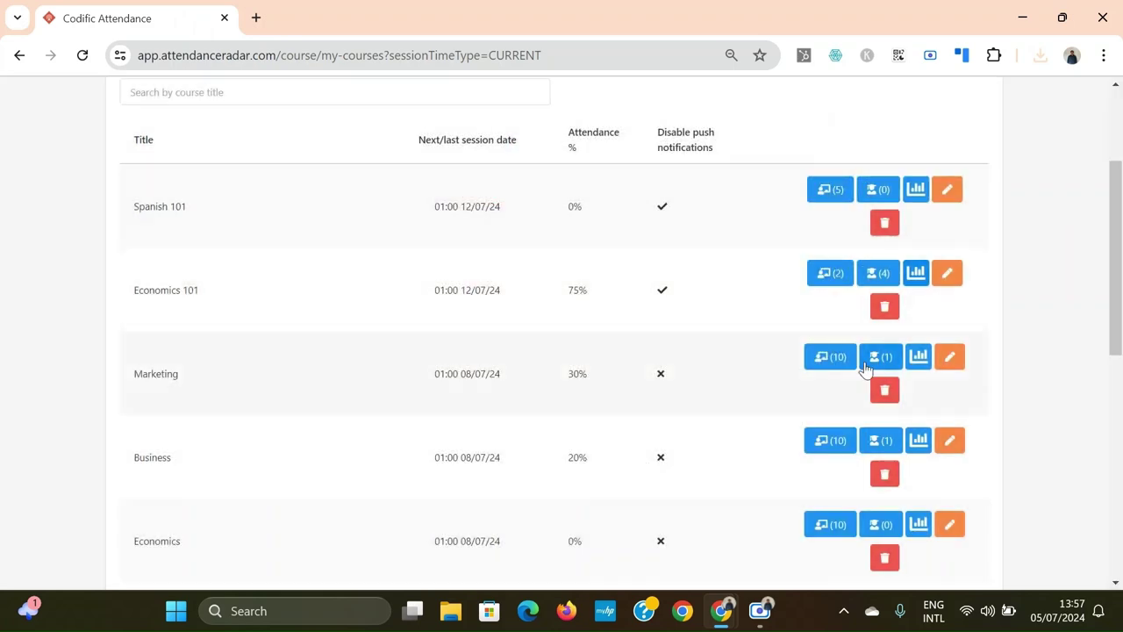
left_click(918, 356)
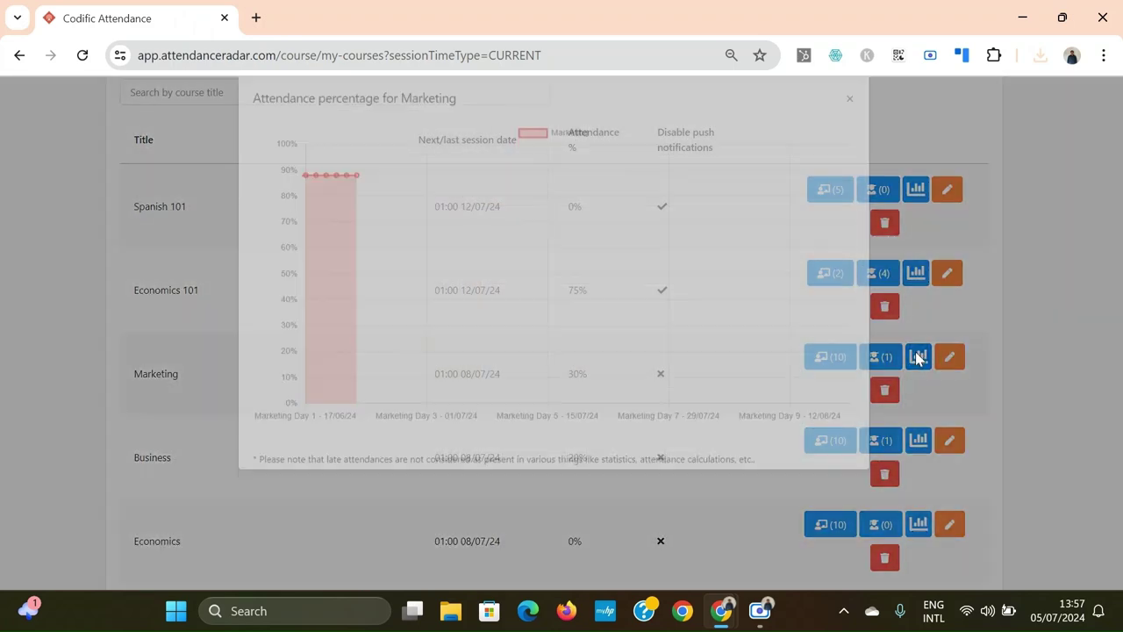
left_click(849, 121)
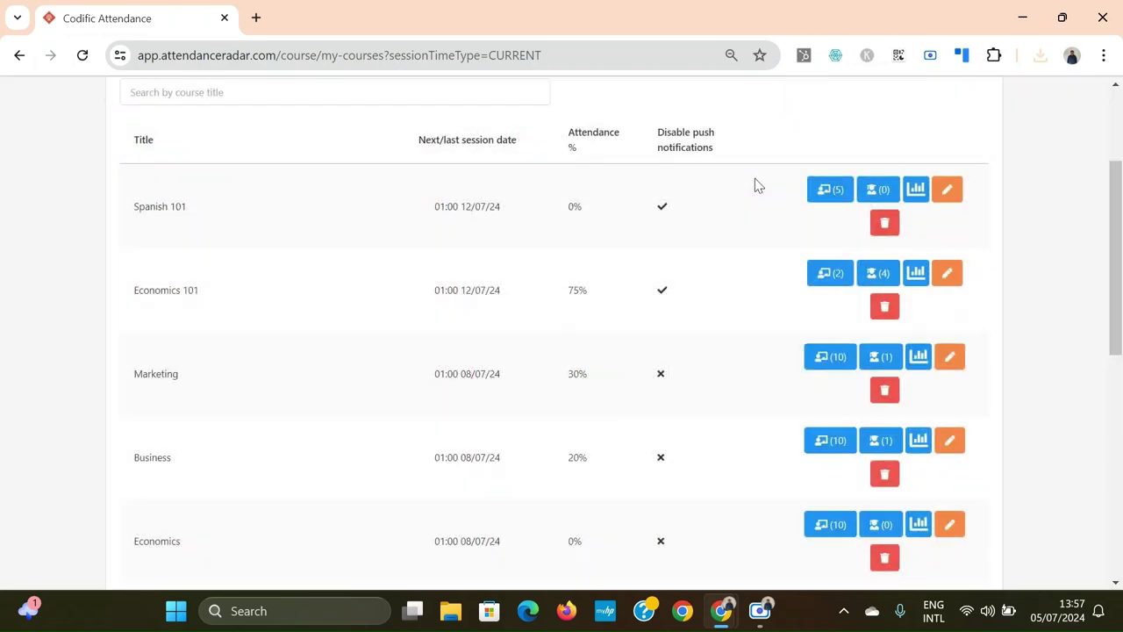
- Compare attendance across all courses, hiding the first Business series, Physical Chemistry and Physics from the chart, and close the comparison
scroll(755, 180, "up", 3)
left_click(901, 182)
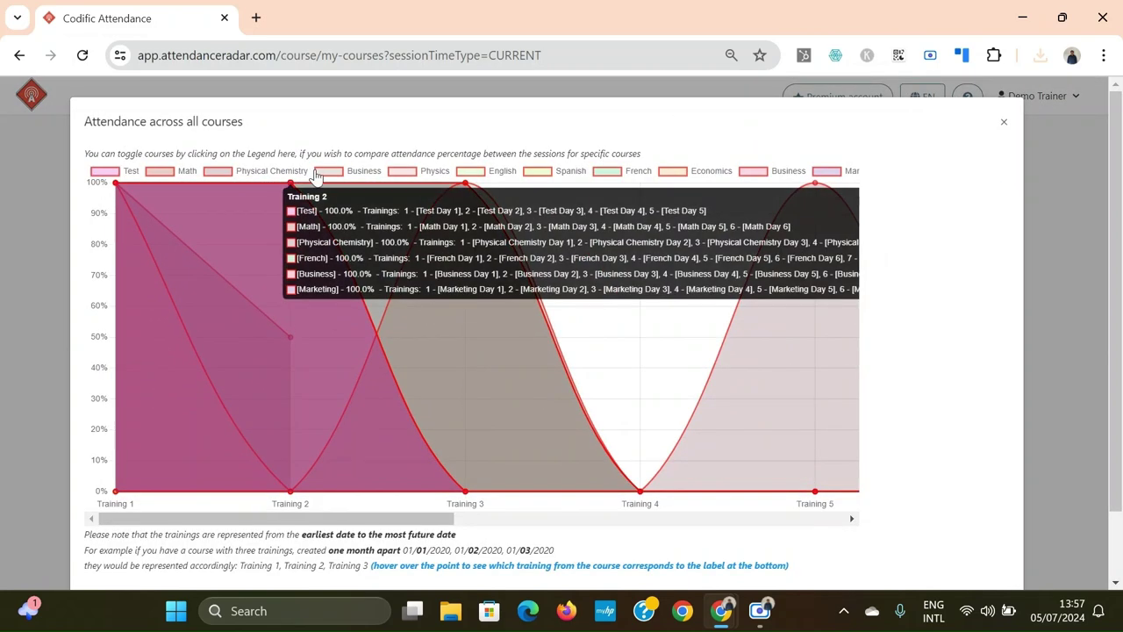
left_click(327, 172)
left_click(217, 176)
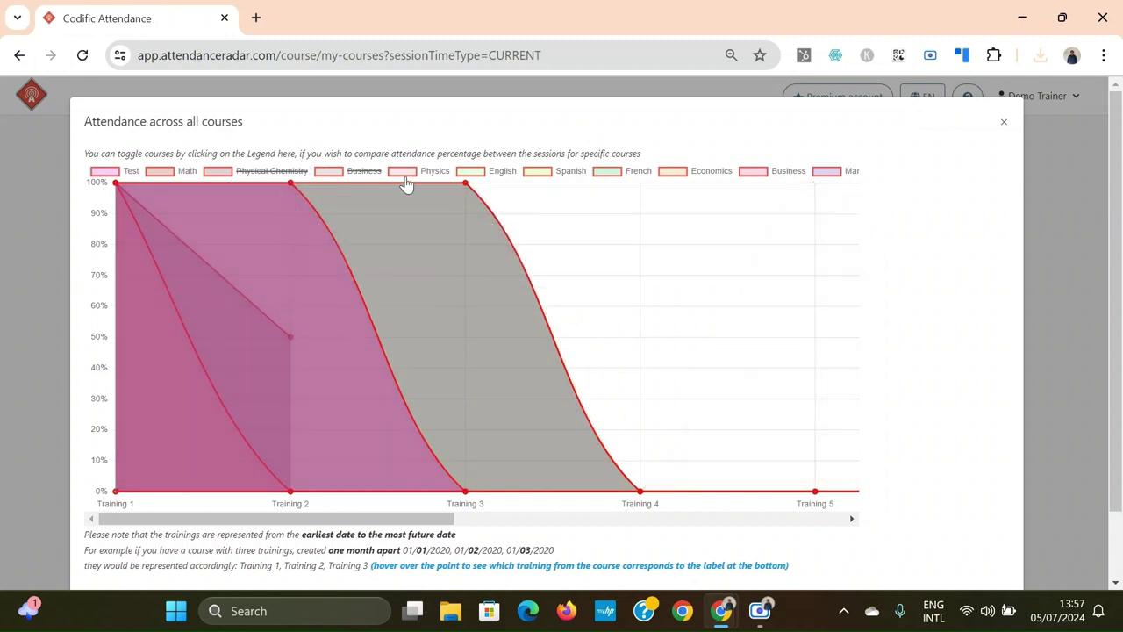
left_click(406, 178)
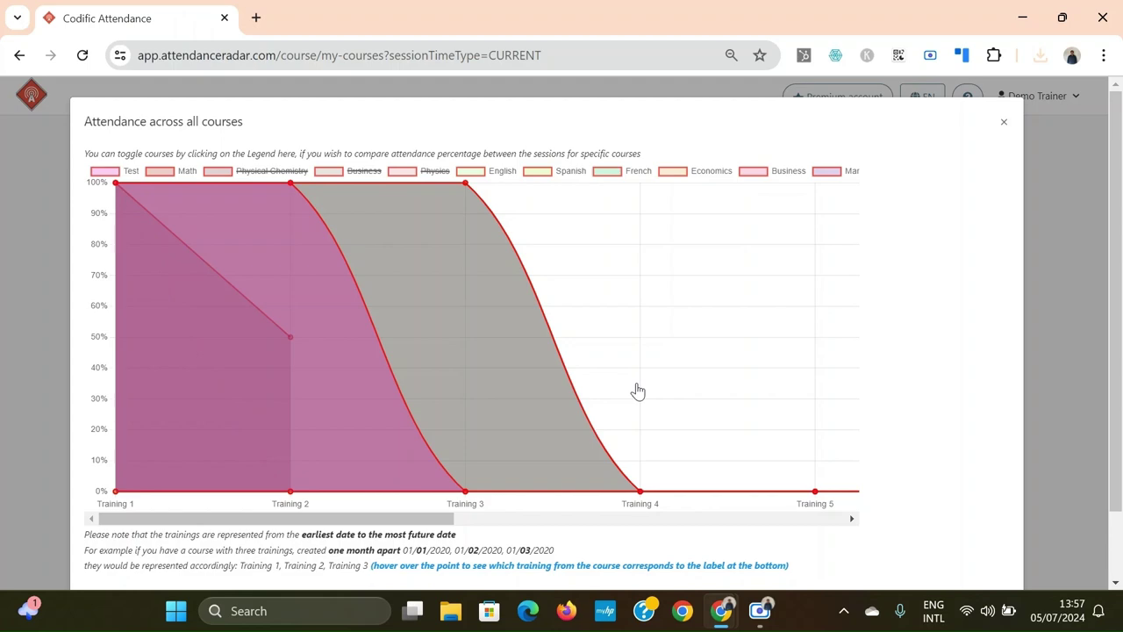
left_click(1006, 119)
scroll(602, 366, "down", 4)
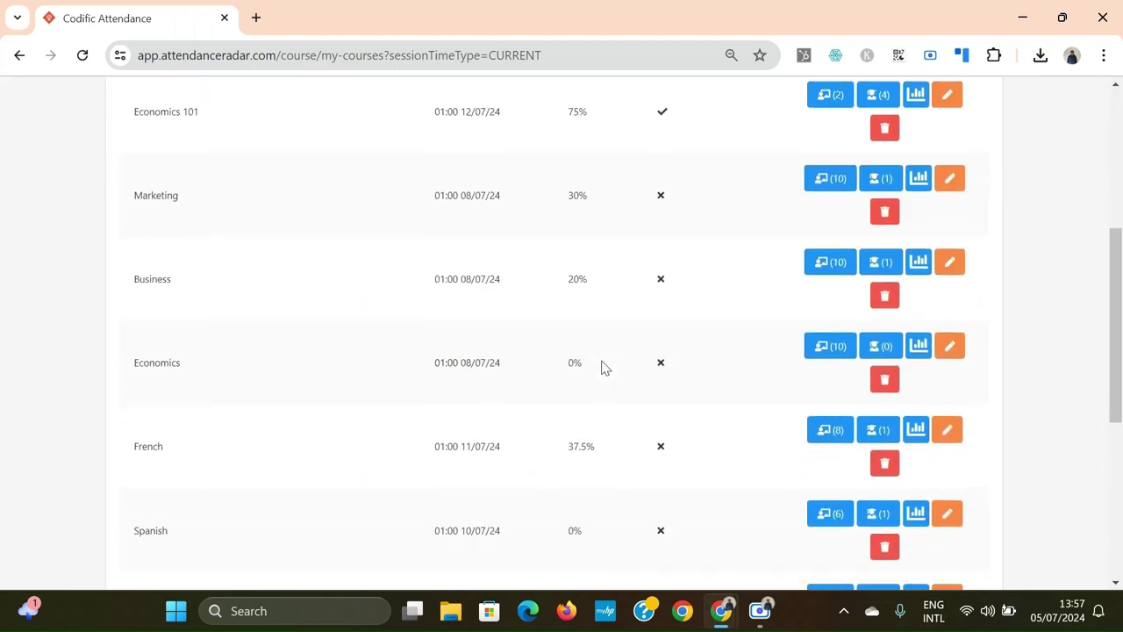
scroll(602, 366, "down", 4)
scroll(602, 366, "up", 9)
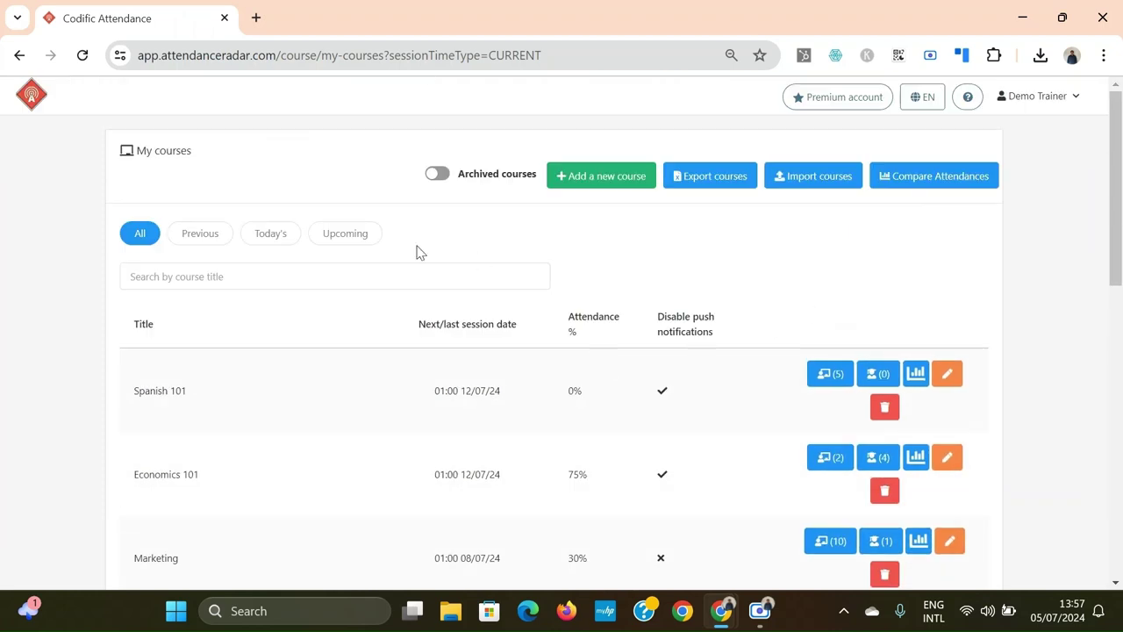
- Review the premium membership period and the Free, Monthly, Annually and University license plans, and return to the course list
left_click(797, 98)
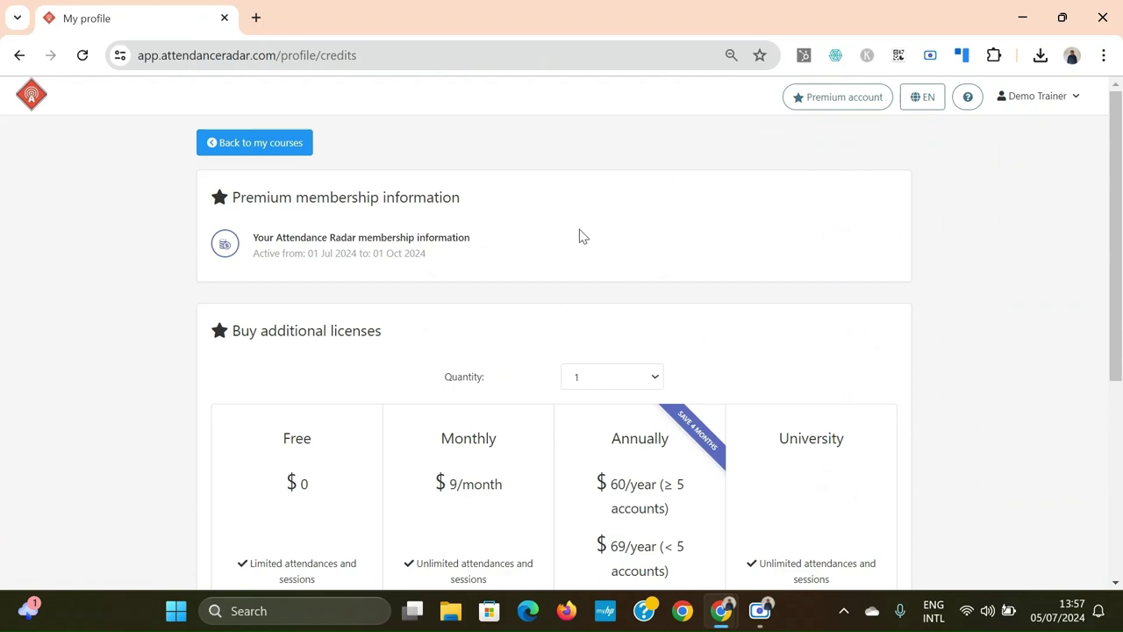
scroll(375, 522, "down", 3)
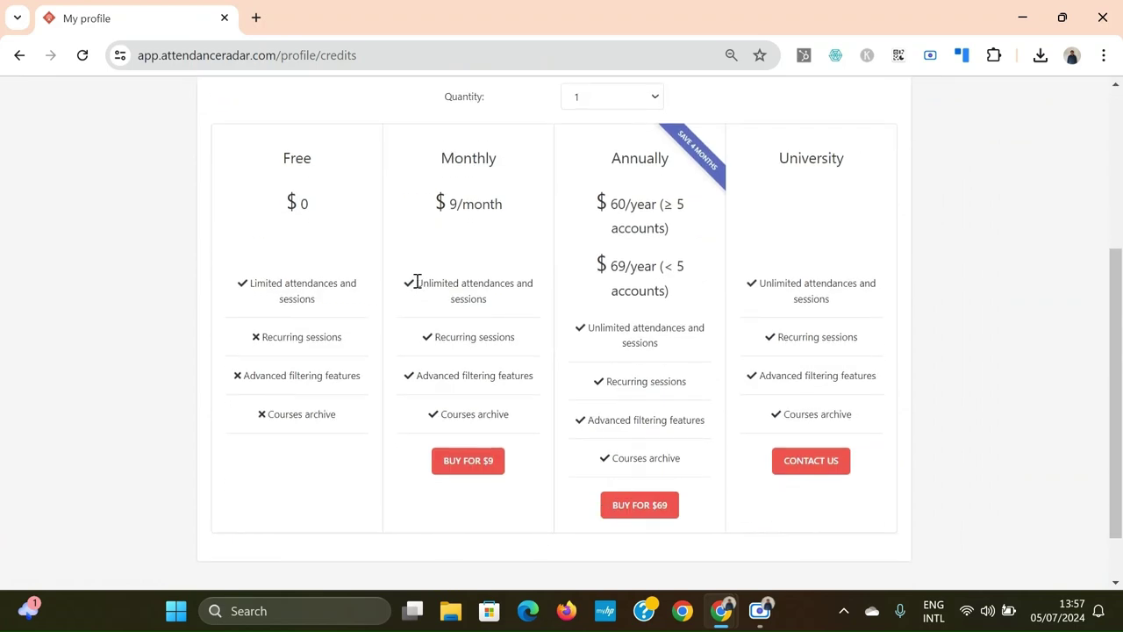
scroll(419, 234, "up", 3)
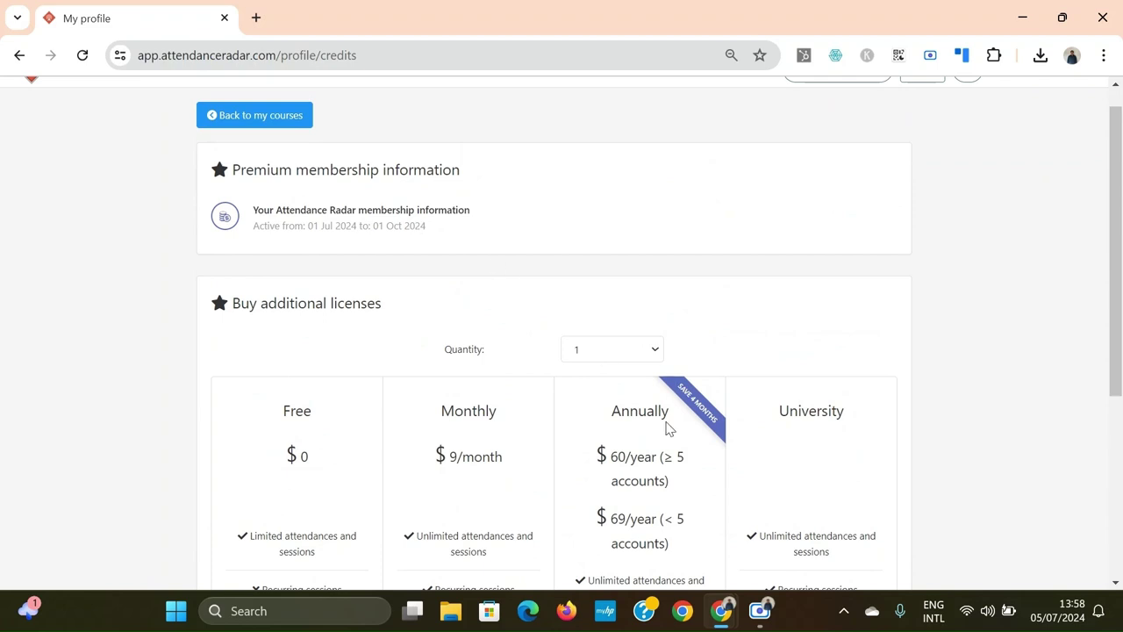
left_click_drag(691, 481, 596, 452)
left_click(467, 213)
scroll(287, 176, "up", 1)
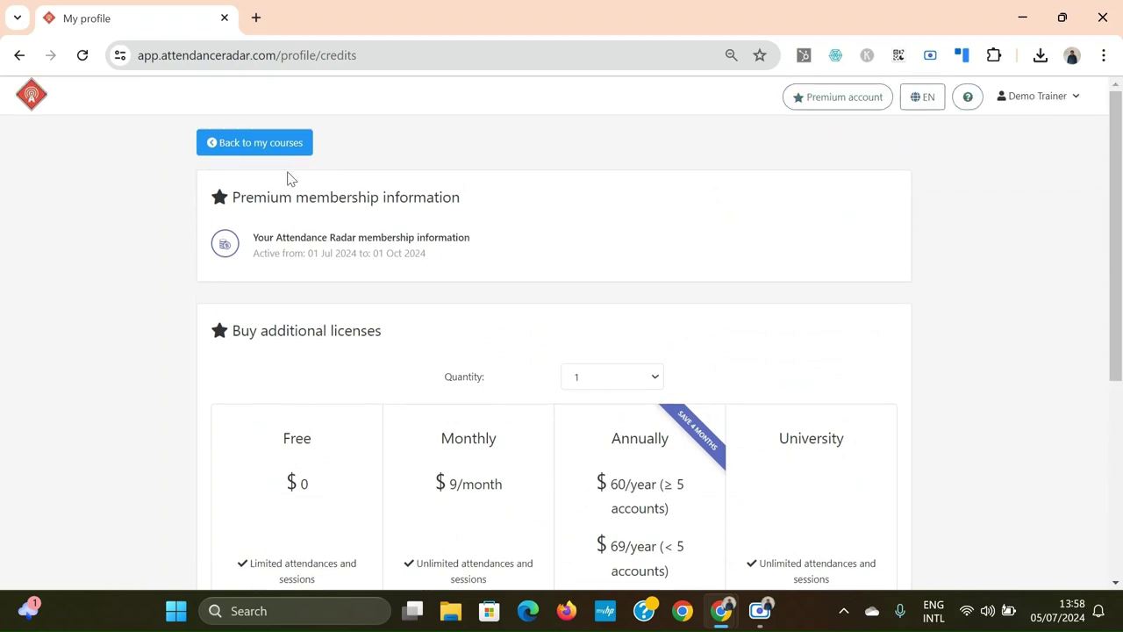
left_click(249, 151)
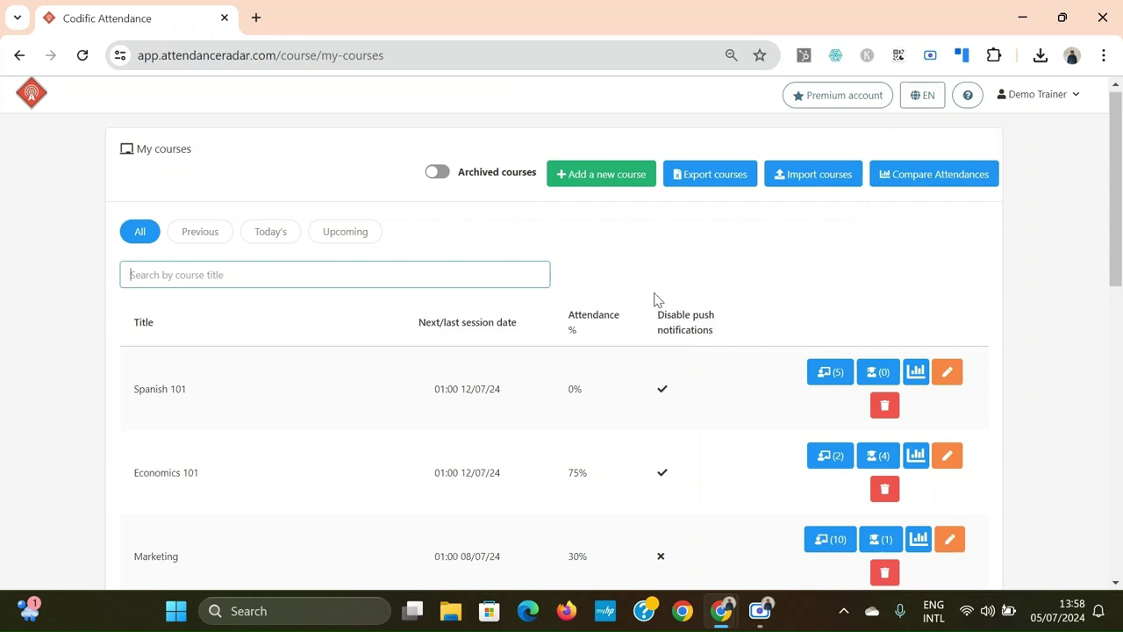
scroll(655, 298, "down", 10)
scroll(655, 298, "up", 8)
scroll(655, 301, "up", 1)
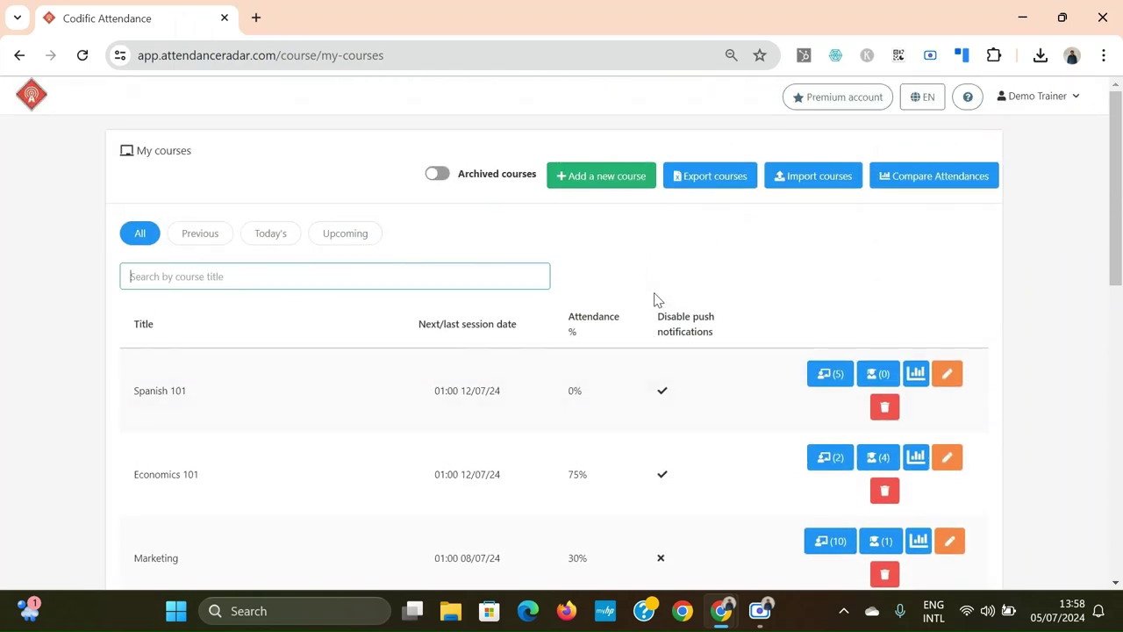